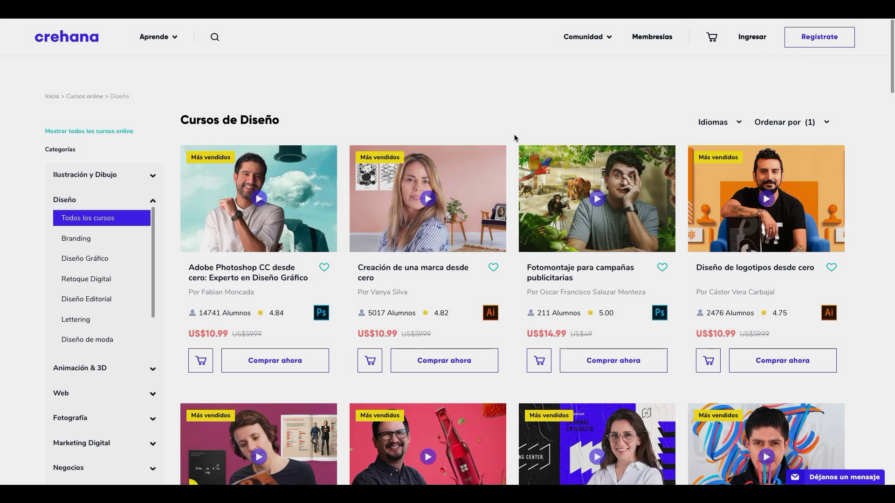
# Scroll the design catalogue and open the 'Fotomontaje Publicitario con Adobe Photoshop' course, starting its preview video
pyautogui.scroll(-1, 514, 138)
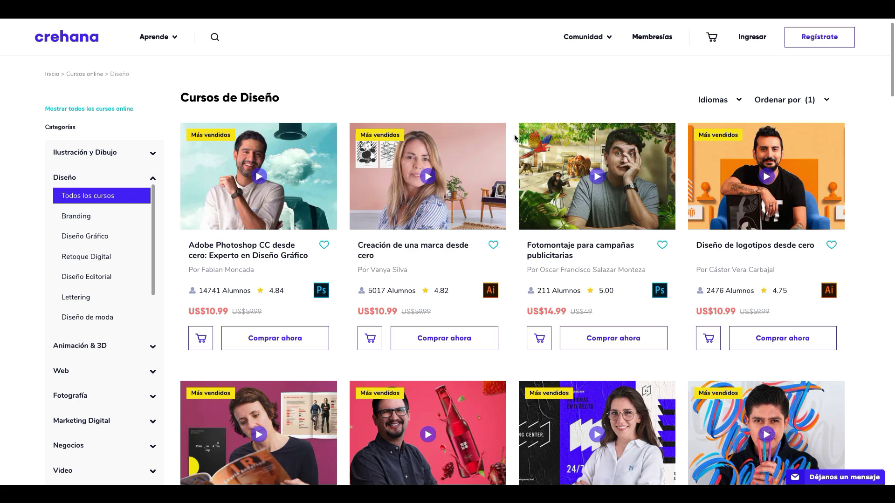
pyautogui.scroll(-1, 514, 138)
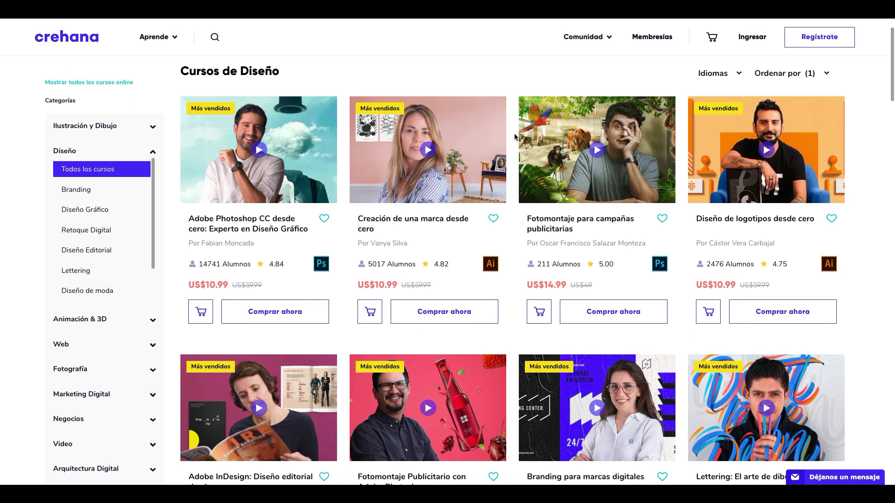
pyautogui.scroll(-2, 515, 136)
pyautogui.scroll(-1, 514, 136)
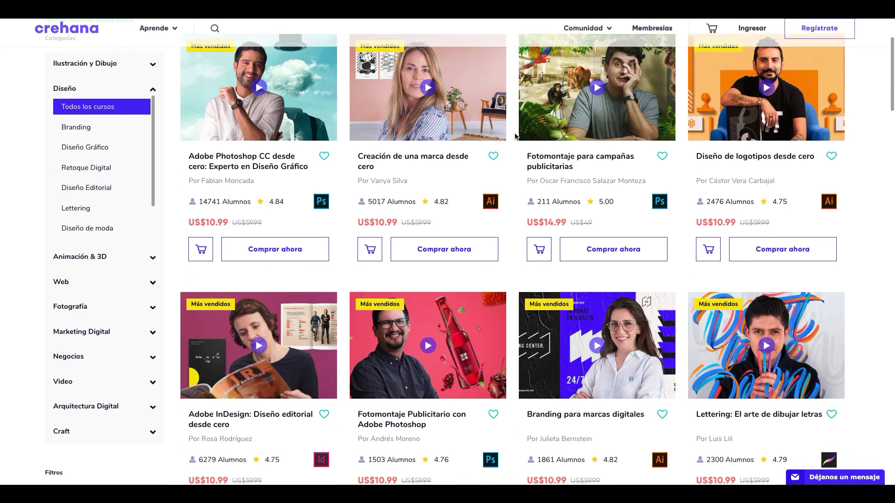
pyautogui.scroll(-1, 515, 136)
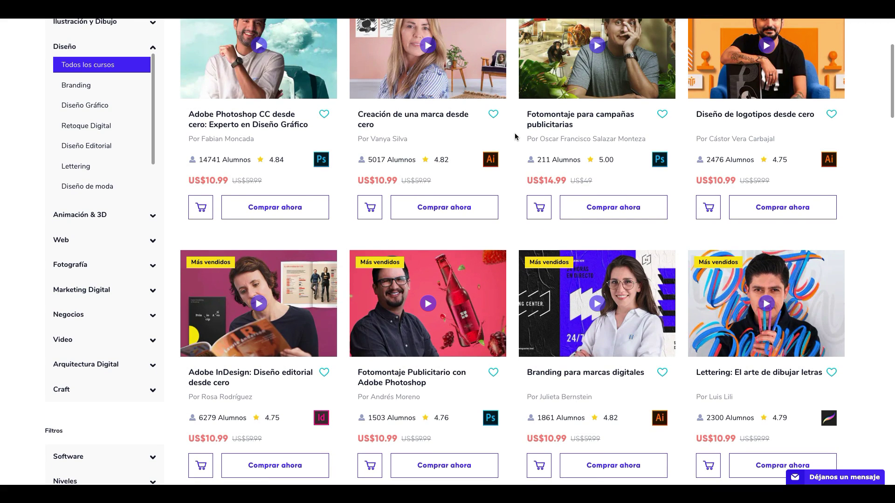
pyautogui.scroll(-1, 515, 136)
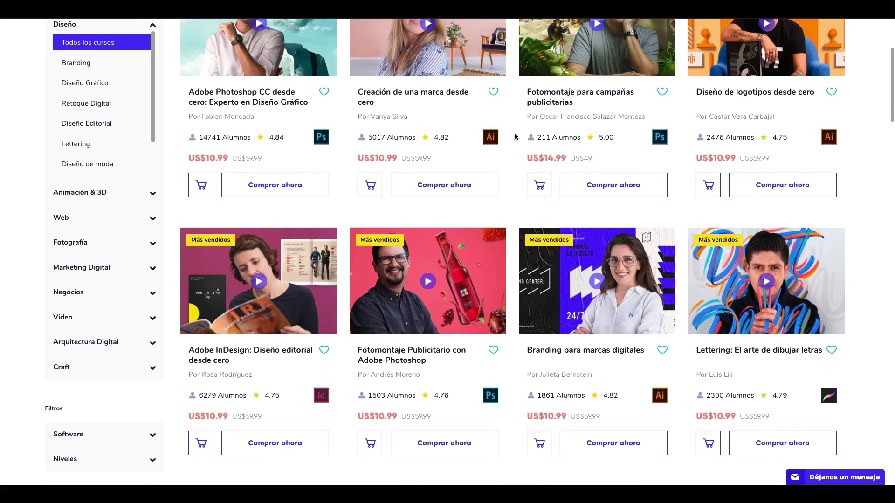
pyautogui.click(410, 350)
pyautogui.click(356, 119)
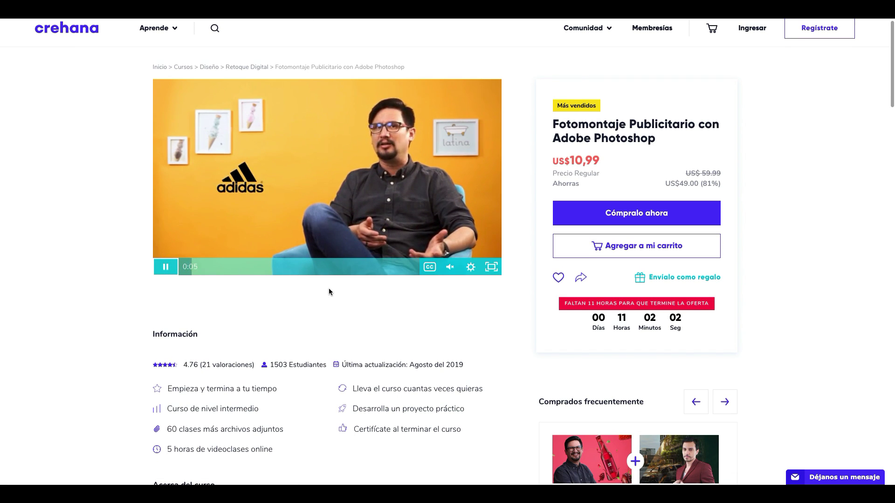
# Scroll the course page and mute the playing preview trailer
pyautogui.scroll(-1, 328, 292)
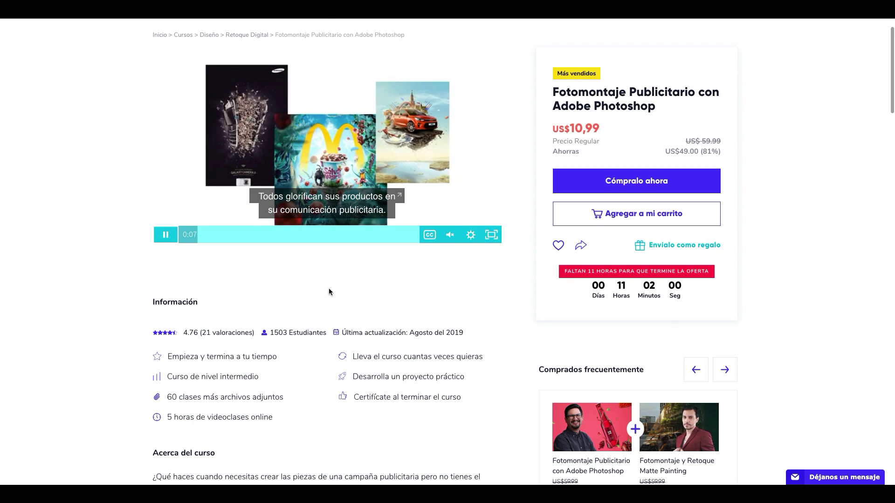
pyautogui.scroll(-1, 328, 291)
pyautogui.scroll(1, 329, 291)
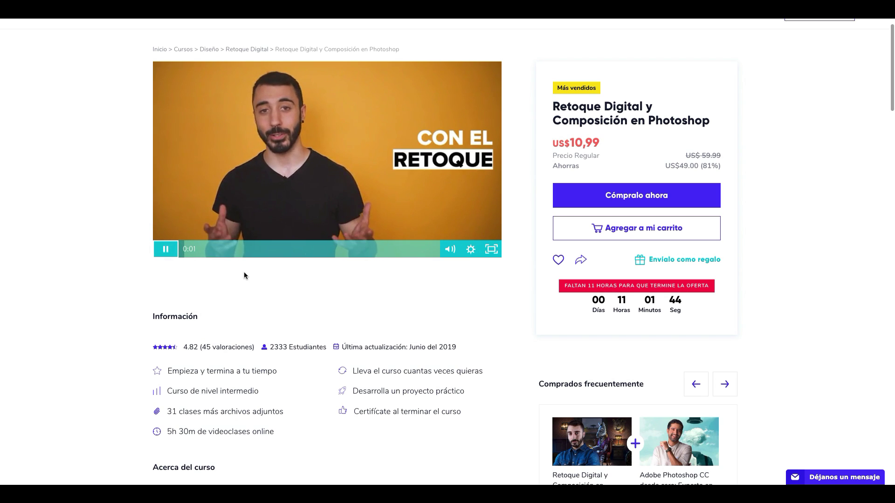
pyautogui.click(446, 250)
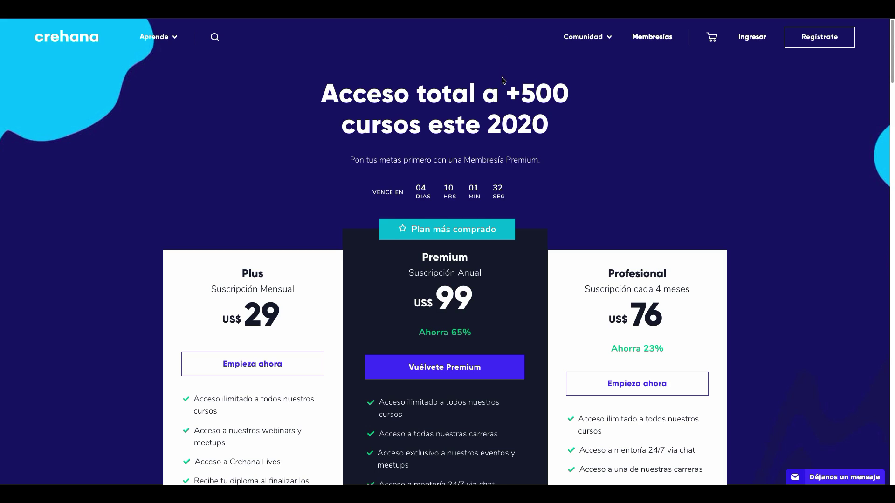
# Scroll the Membresías page through the Plus, Premium and Profesional plan cards
pyautogui.scroll(-1, 503, 103)
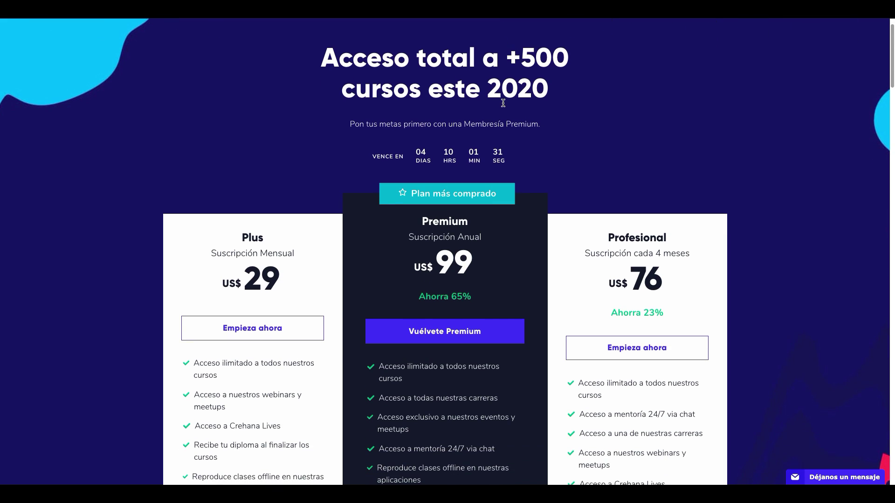
pyautogui.scroll(-1, 503, 103)
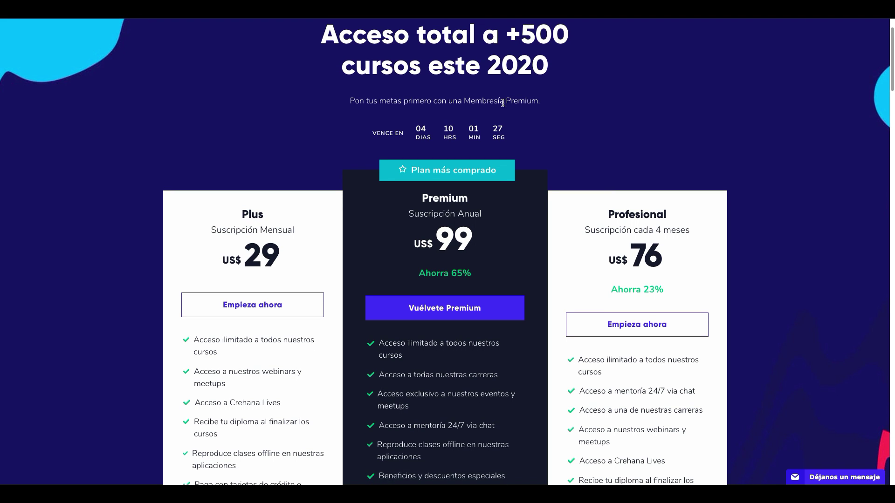
pyautogui.scroll(-1, 503, 103)
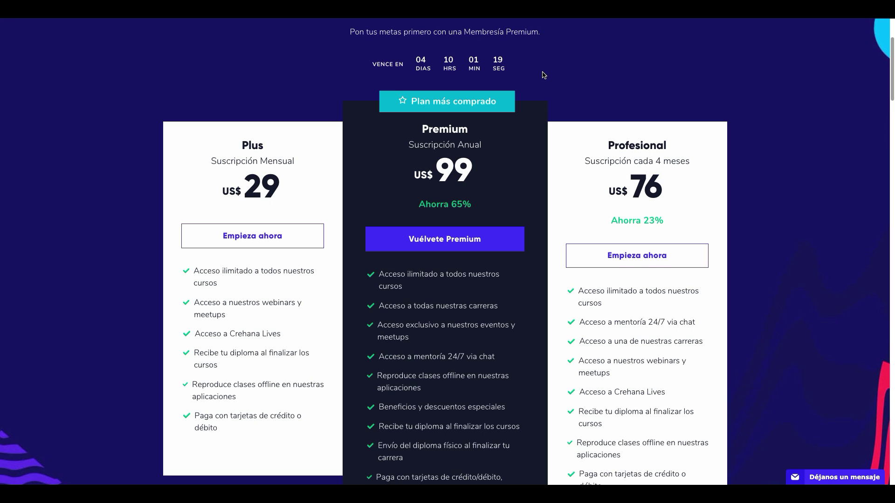
pyautogui.scroll(-1, 543, 74)
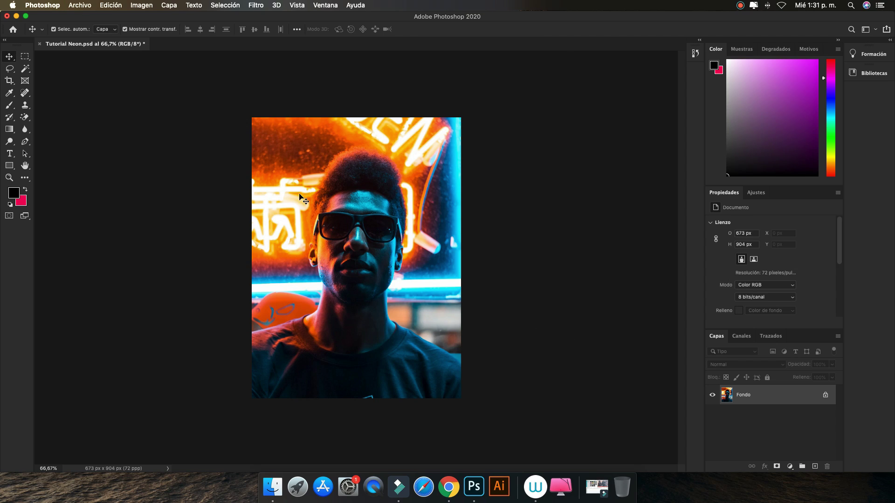
# Duplicate Fondo as Capa 1, hide the original Fondo layer, and zoom to 200%
pyautogui.click(83, 4)
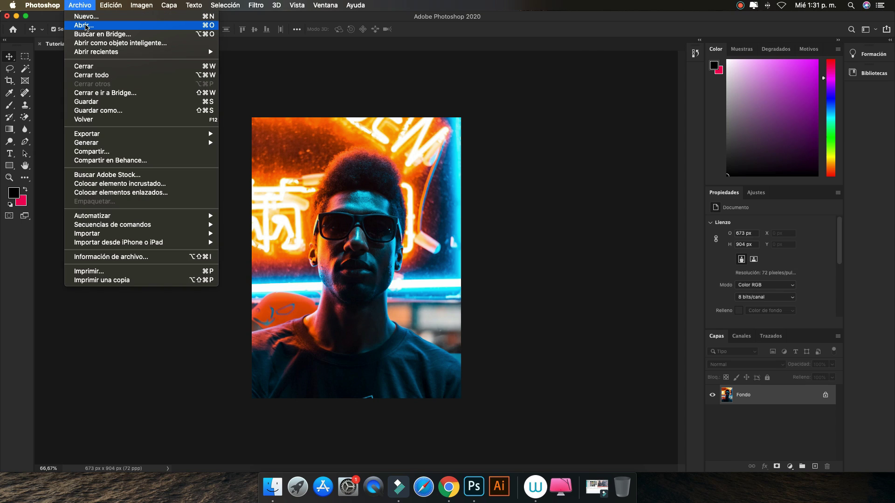
pyautogui.click(294, 82)
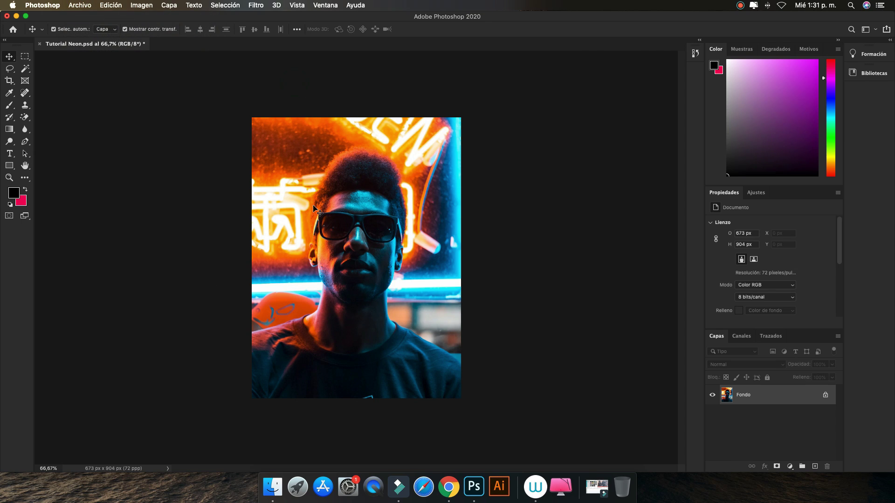
pyautogui.click(753, 398)
pyautogui.press('super+j')
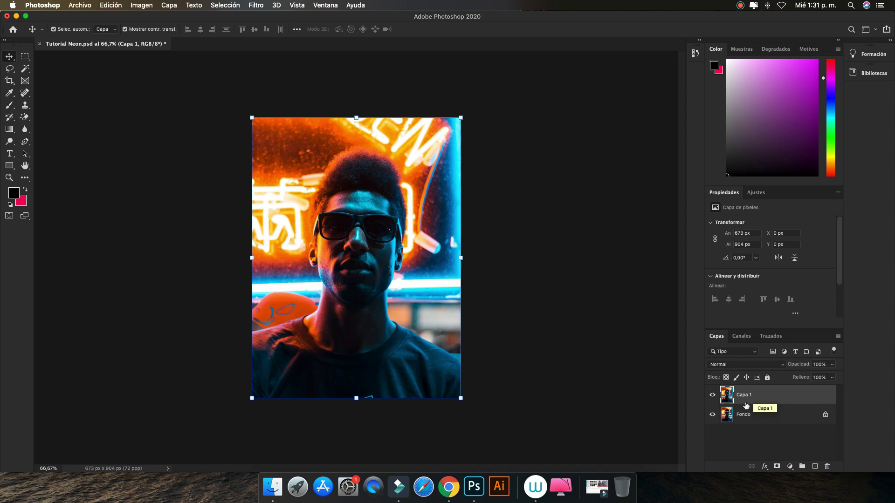
pyautogui.click(714, 415)
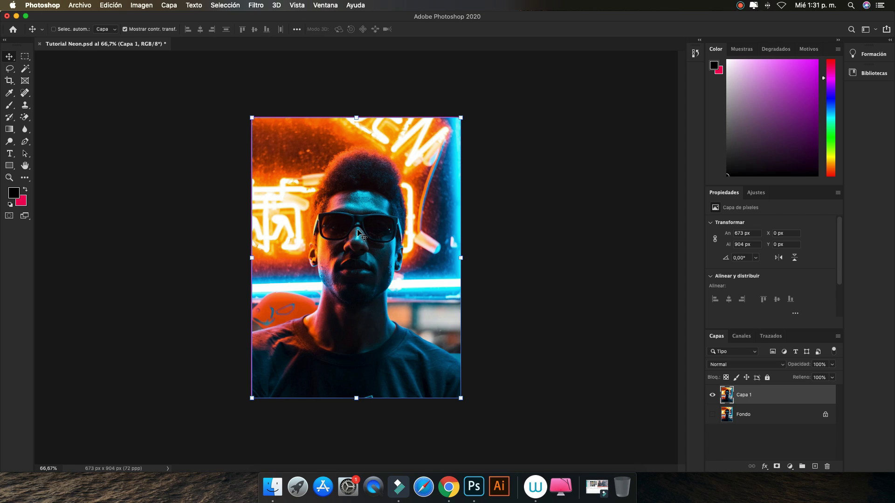
pyautogui.press('super+plus')
pyautogui.press('super+plus')
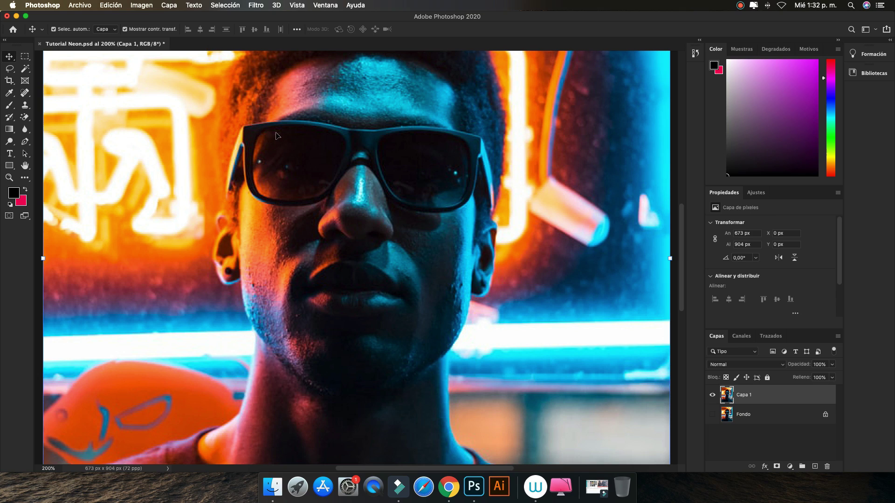
pyautogui.doubleClick(742, 395)
# Rename Capa 1 to 'Foto 2' and add a white Color uniforme fill layer
pyautogui.write('Foto')
pyautogui.press('Return')
pyautogui.click(790, 467)
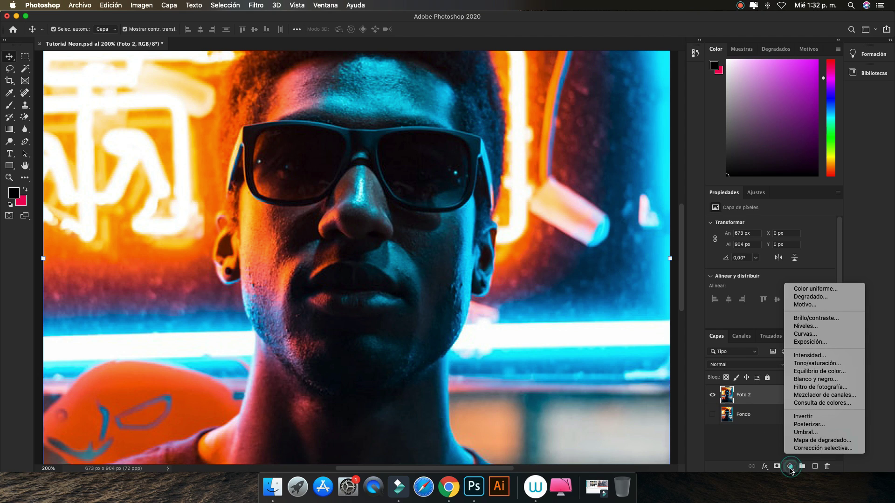
pyautogui.click(810, 290)
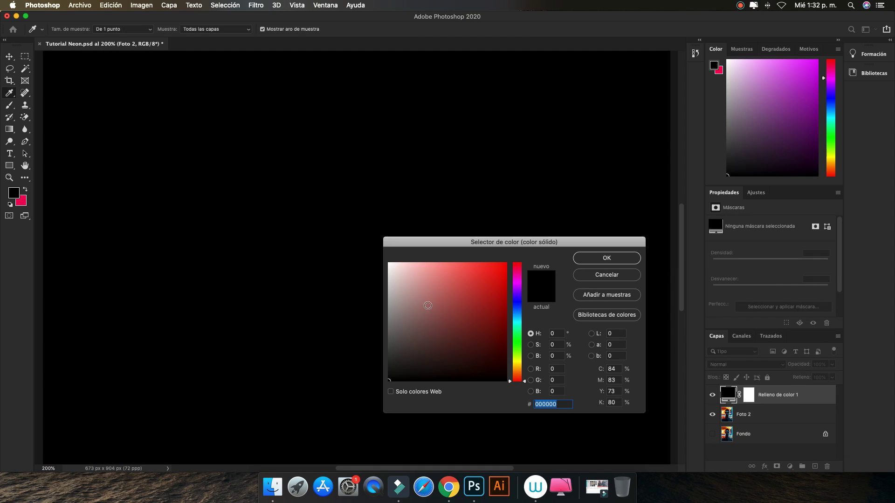
pyautogui.moveTo(428, 306); pyautogui.dragTo(388, 263)
pyautogui.click(621, 258)
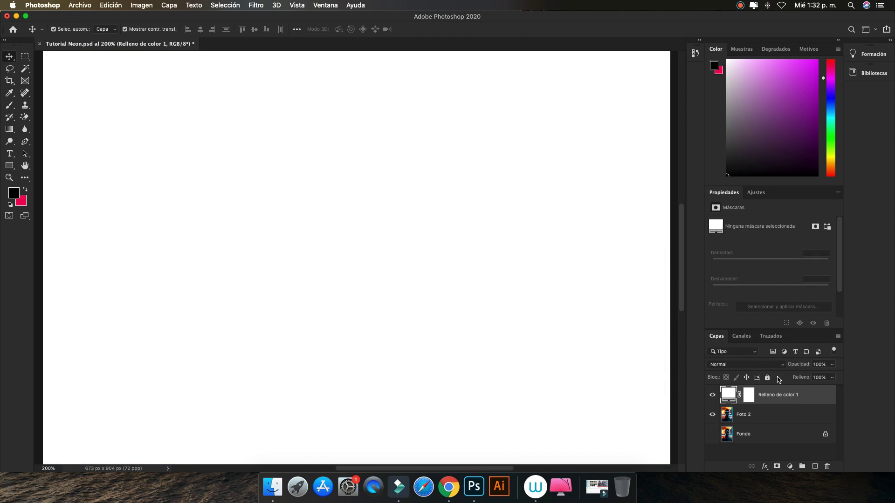
# Rename the fill layer 'Neon' and invert its layer mask to black
pyautogui.doubleClick(776, 395)
pyautogui.press('BackSpace')
pyautogui.write('Neon')
pyautogui.press('Return')
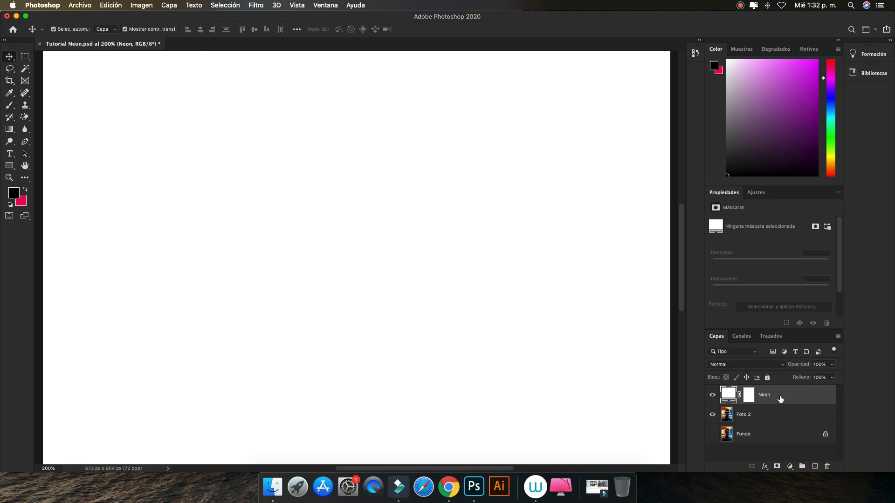
pyautogui.click(755, 397)
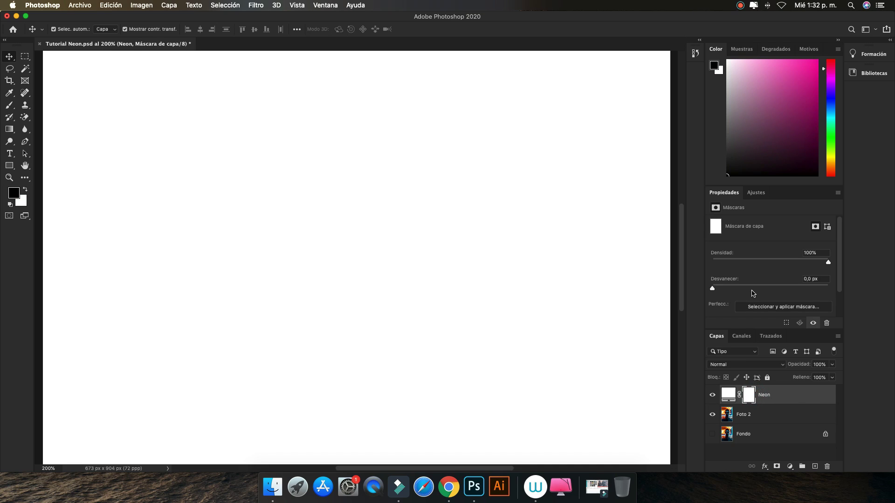
pyautogui.scroll(-2, 753, 293)
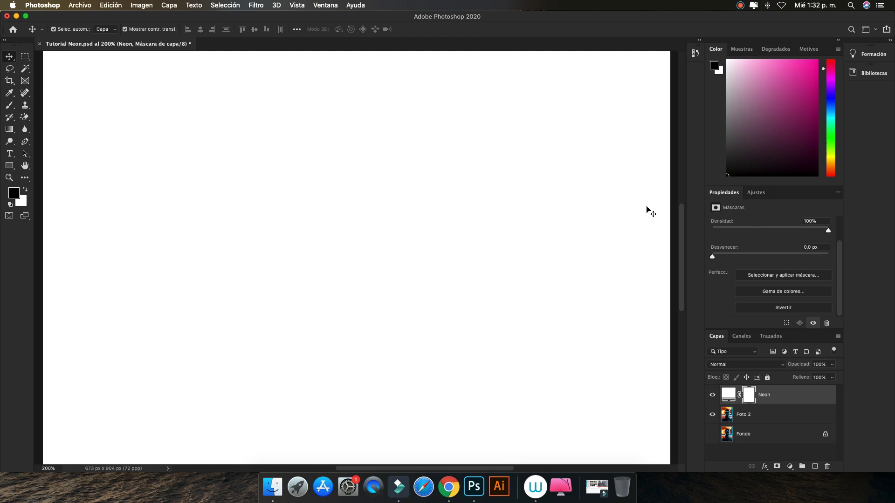
pyautogui.click(323, 5)
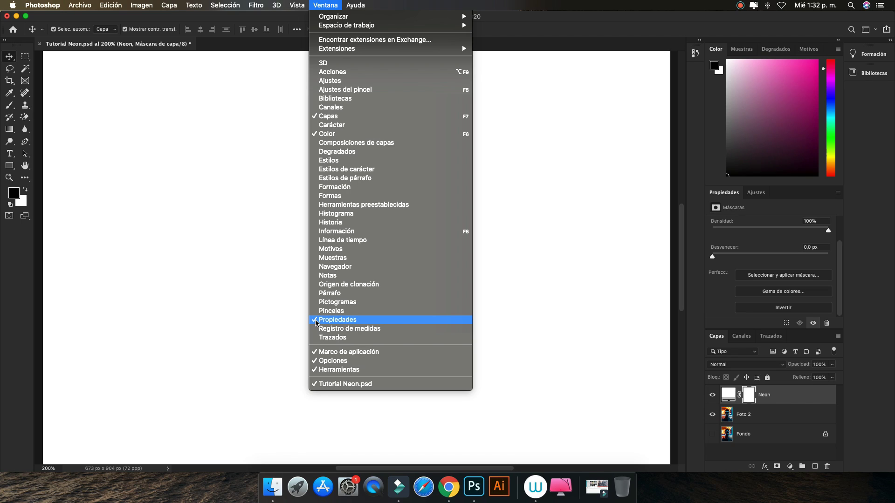
pyautogui.click(333, 320)
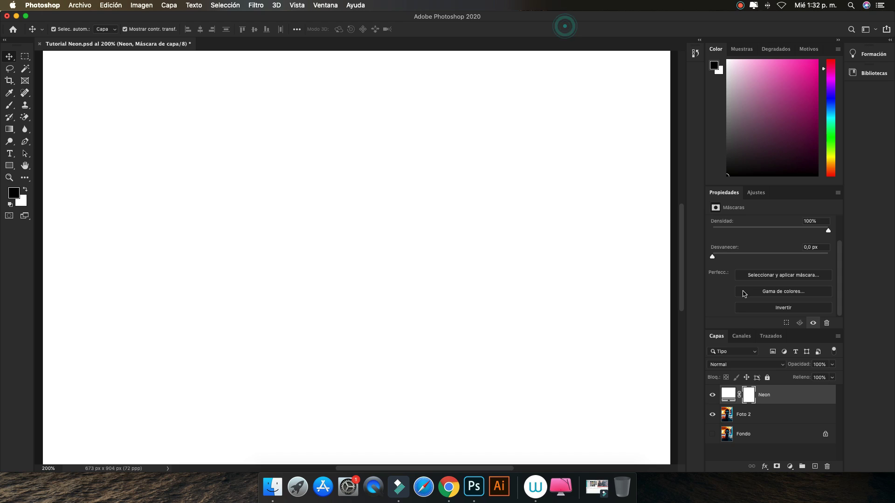
pyautogui.click(774, 307)
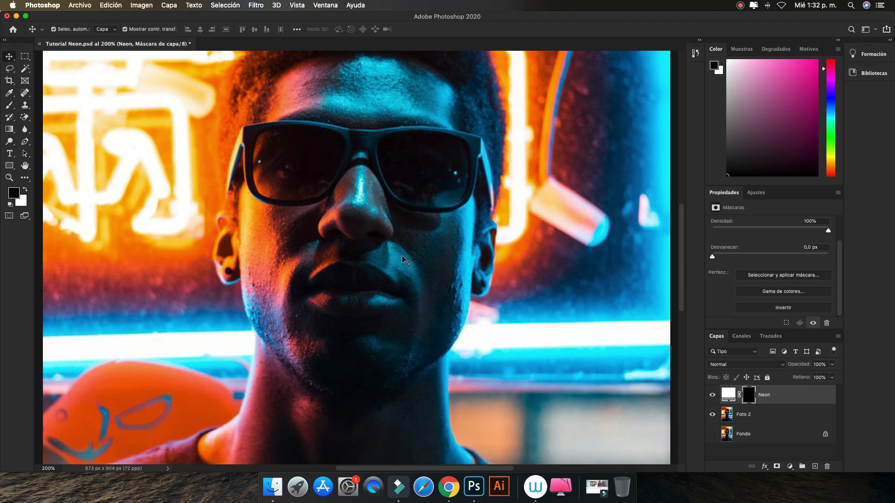
# Set the Pen tool to Path mode and zoom in to 300% on the sunglasses
pyautogui.press('p')
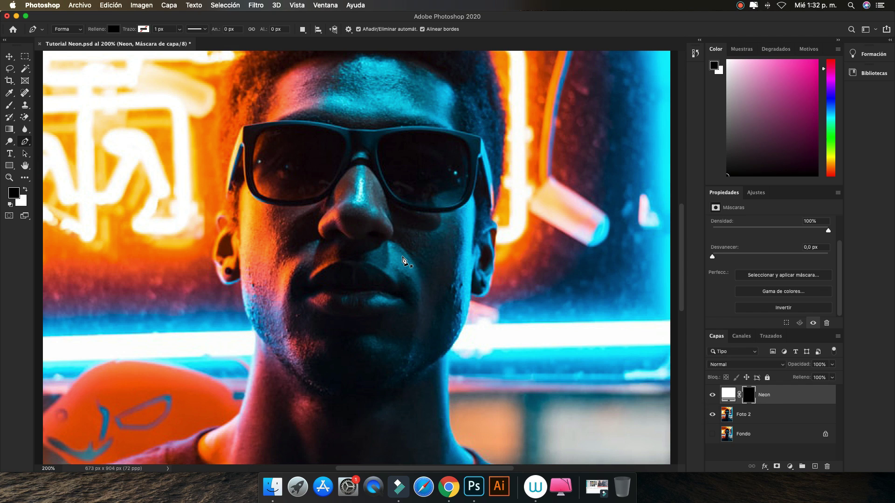
pyautogui.click(75, 29)
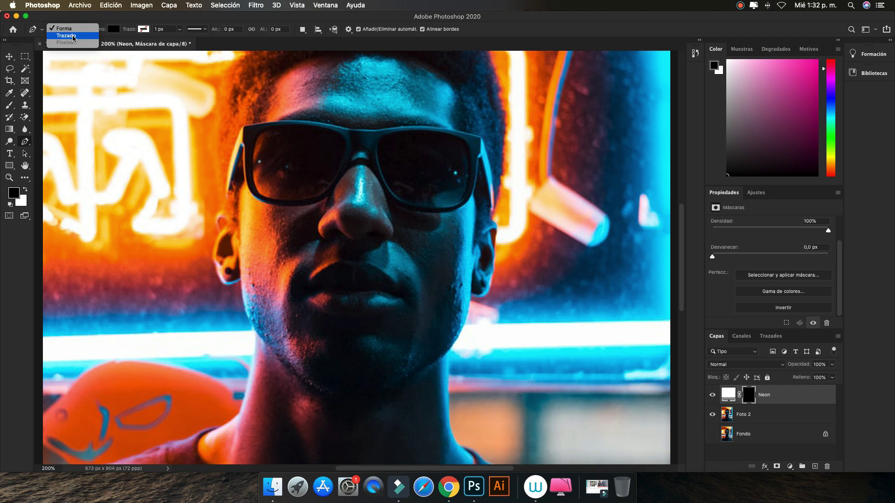
pyautogui.click(73, 37)
pyautogui.scroll(2, 256, 100)
pyautogui.scroll(5, 260, 104)
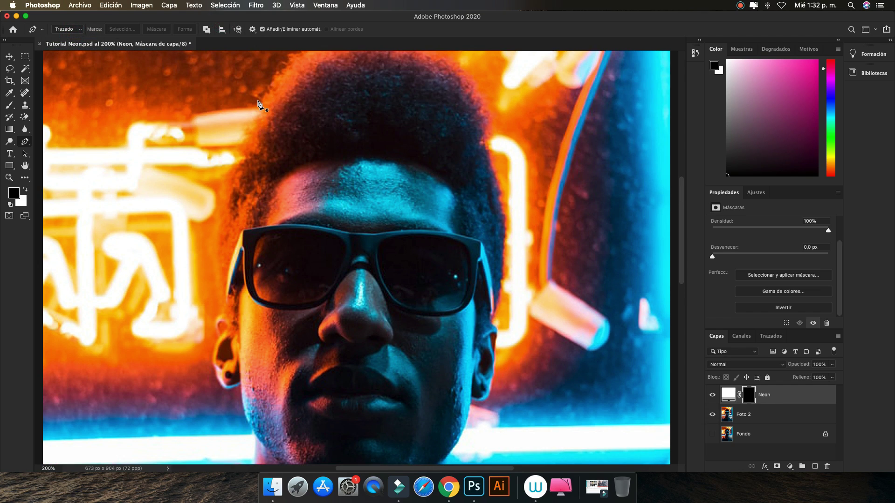
pyautogui.hotkey('ctrl', '+')
pyautogui.scroll(-3, 259, 104)
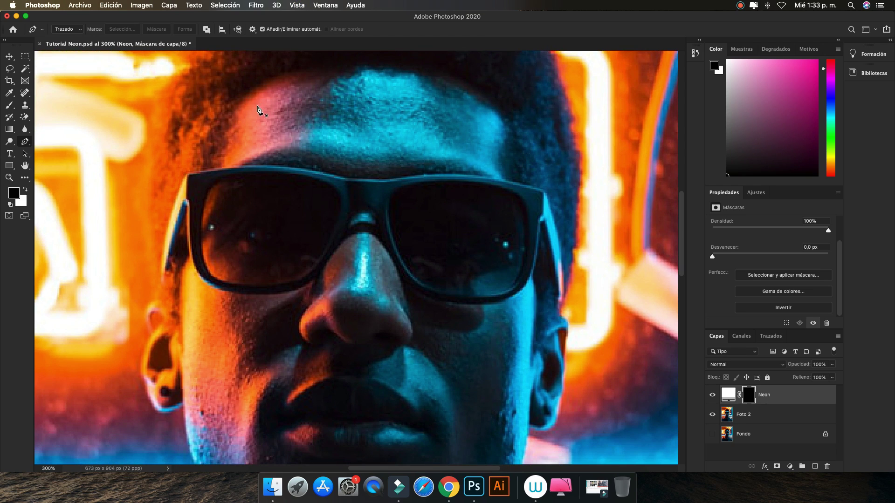
# Trace the left temple and the lower edge of the left lens with curved anchors
pyautogui.click(165, 264)
pyautogui.click(186, 191)
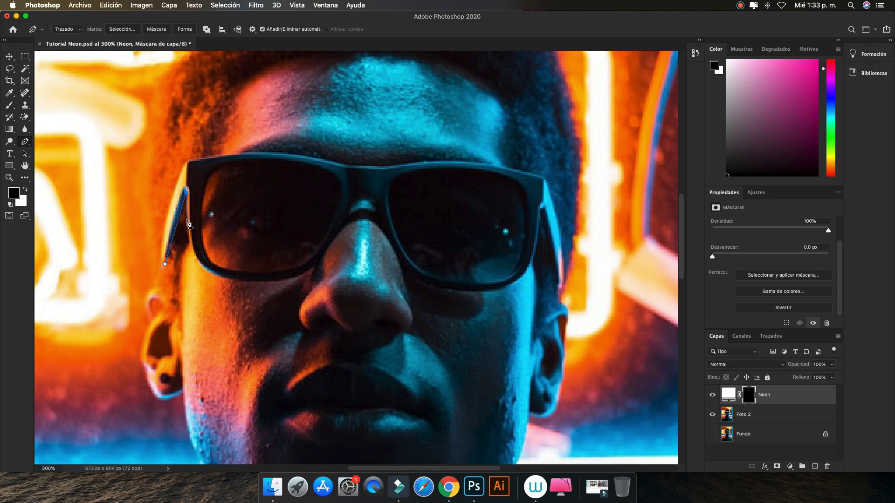
pyautogui.click(188, 220)
pyautogui.moveTo(258, 282); pyautogui.dragTo(334, 277)
pyautogui.press('super+z')
pyautogui.moveTo(196, 256); pyautogui.dragTo(199, 260)
pyautogui.moveTo(270, 281)
pyautogui.mouseDown()
pyautogui.moveTo(337, 278)
pyautogui.moveTo(270, 281)
pyautogui.mouseUp()
# Extend the path up toward the nose bridge, ending on a corner anchor
pyautogui.moveTo(343, 228)
pyautogui.mouseDown()
pyautogui.moveTo(369, 169)
pyautogui.moveTo(378, 170)
pyautogui.mouseUp()
pyautogui.moveTo(378, 170)
pyautogui.mouseDown()
pyautogui.moveTo(347, 221)
pyautogui.moveTo(378, 168)
pyautogui.mouseUp()
pyautogui.press('super+z')
pyautogui.moveTo(323, 256); pyautogui.dragTo(340, 228)
pyautogui.keyDown('alt'); pyautogui.click(323, 256); pyautogui.keyUp('alt')
pyautogui.click(252, 30)
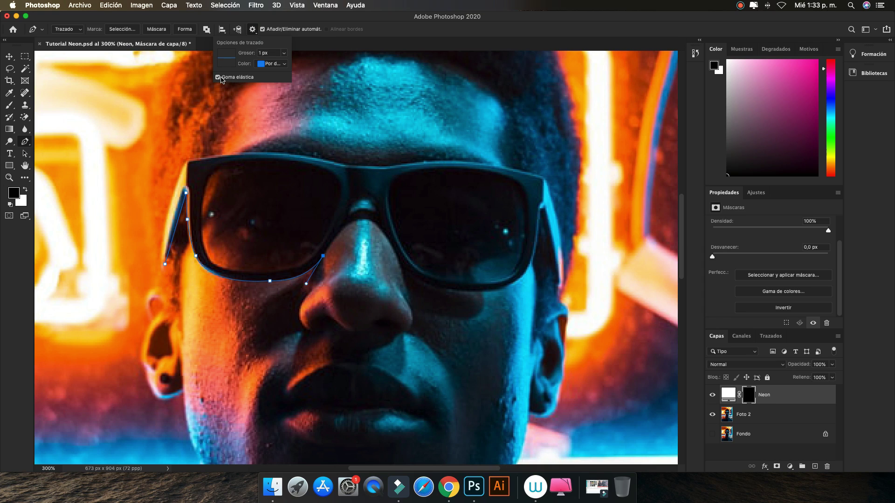
pyautogui.click(301, 19)
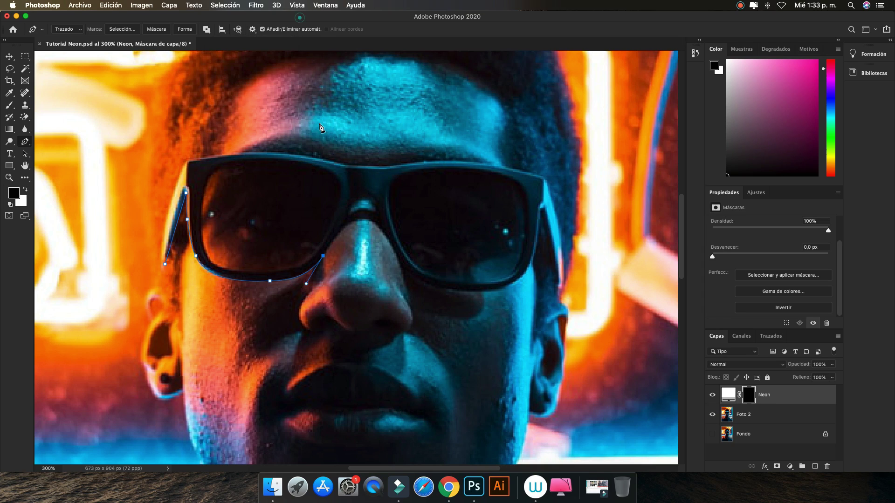
# Continue the path over the nose bridge and around the right lens bottom
pyautogui.moveTo(352, 204); pyautogui.dragTo(356, 187)
pyautogui.click(353, 204)
pyautogui.moveTo(368, 194)
pyautogui.mouseDown()
pyautogui.moveTo(382, 195)
pyautogui.moveTo(382, 224)
pyautogui.mouseUp()
pyautogui.moveTo(399, 257)
pyautogui.mouseDown()
pyautogui.moveTo(409, 273)
pyautogui.moveTo(492, 295)
pyautogui.mouseUp()
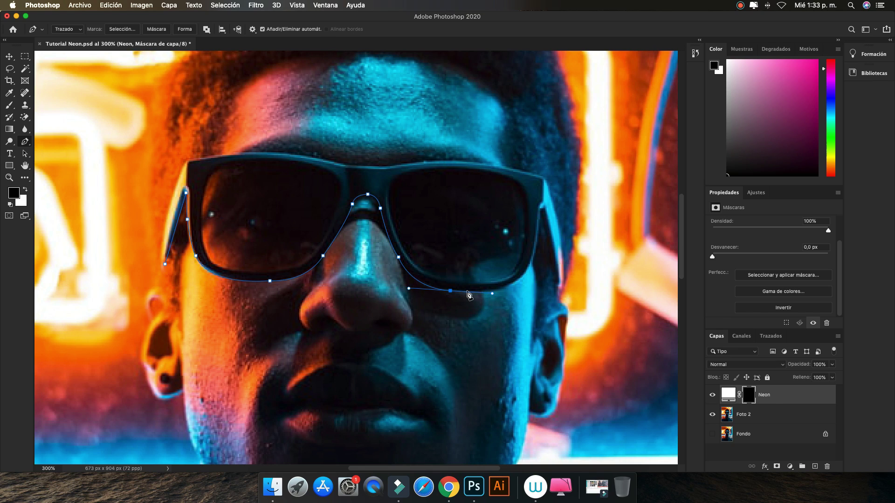
pyautogui.keyDown('alt'); pyautogui.click(450, 290); pyautogui.keyUp('alt')
pyautogui.moveTo(543, 242)
pyautogui.mouseDown()
pyautogui.moveTo(536, 261)
pyautogui.moveTo(536, 247)
pyautogui.mouseUp()
pyautogui.click(544, 175)
pyautogui.moveTo(544, 174); pyautogui.dragTo(545, 218)
# Trace the right temple and the top of the frames, closing the path at its start
pyautogui.click(558, 292)
pyautogui.moveTo(557, 312); pyautogui.dragTo(565, 283)
pyautogui.moveTo(545, 179); pyautogui.dragTo(524, 135)
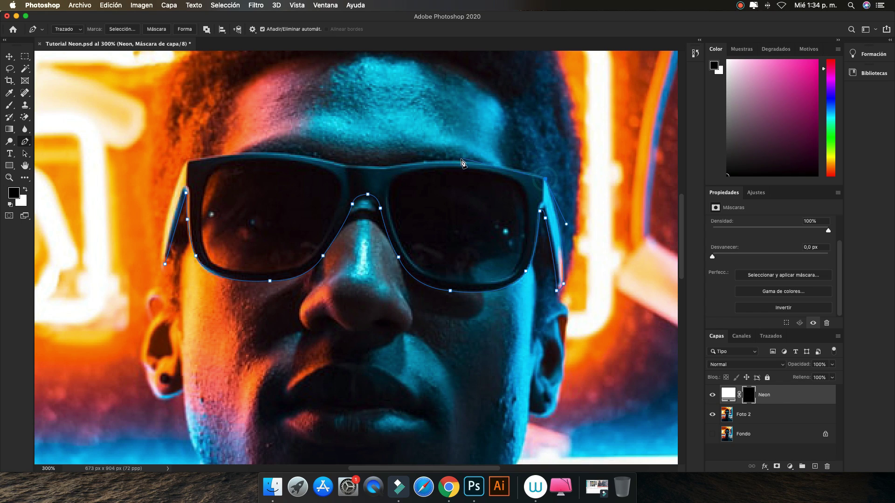
pyautogui.moveTo(454, 164)
pyautogui.mouseDown()
pyautogui.moveTo(390, 163)
pyautogui.moveTo(391, 172)
pyautogui.moveTo(359, 175)
pyautogui.mouseUp()
pyautogui.click(390, 167)
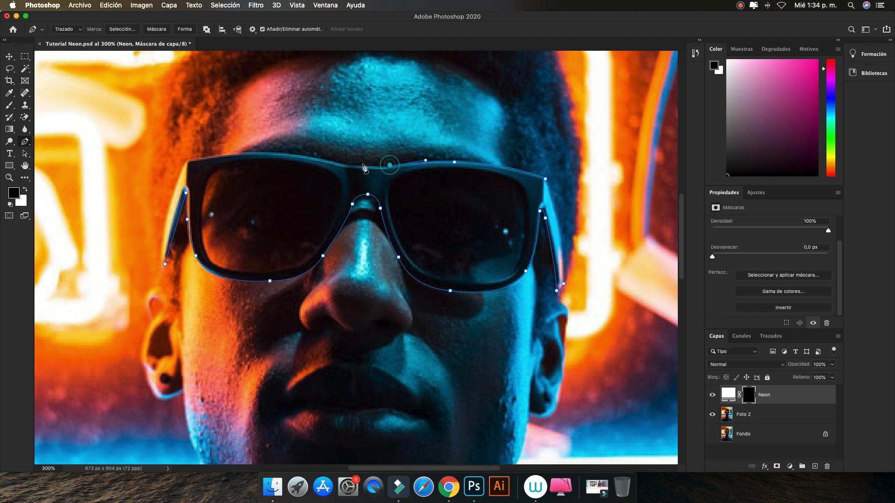
pyautogui.click(335, 166)
pyautogui.moveTo(207, 158); pyautogui.dragTo(133, 173)
pyautogui.keyDown('alt'); pyautogui.click(207, 159); pyautogui.keyUp('alt')
pyautogui.click(187, 162)
# Refine the left temple and top-edge anchors with the Direct Selection tool
pyautogui.moveTo(163, 249); pyautogui.dragTo(163, 291)
pyautogui.click(165, 264)
pyautogui.click(208, 158)
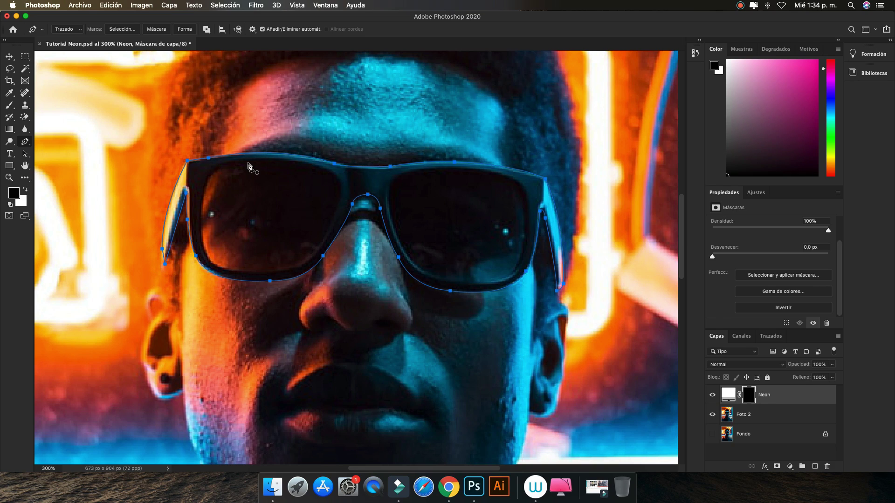
pyautogui.click(25, 155)
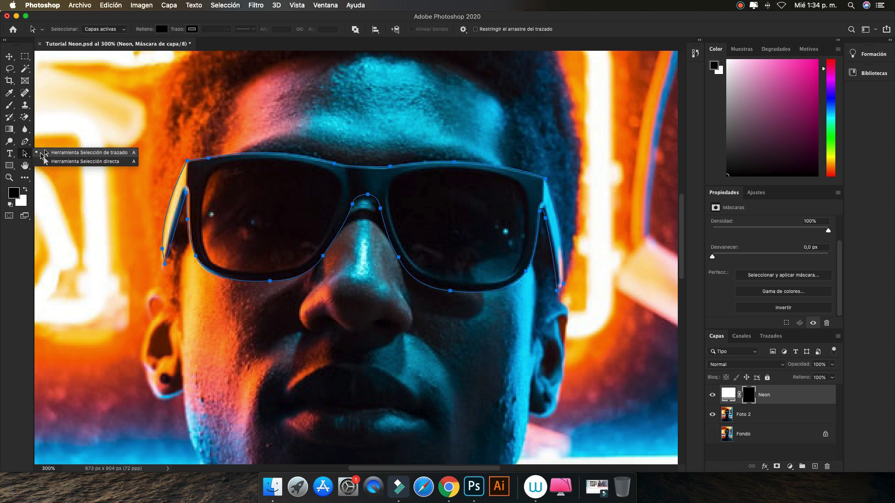
pyautogui.click(62, 161)
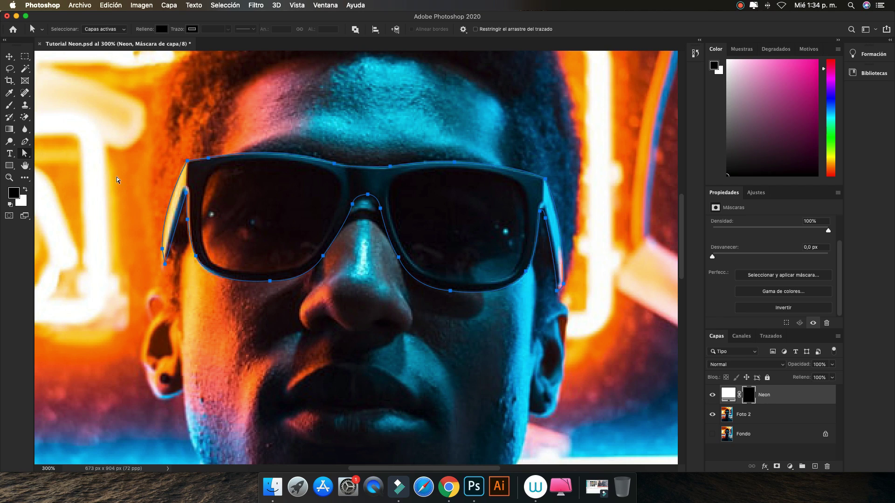
pyautogui.click(209, 160)
pyautogui.moveTo(284, 144); pyautogui.dragTo(284, 145)
pyautogui.click(189, 162)
pyautogui.click(26, 142)
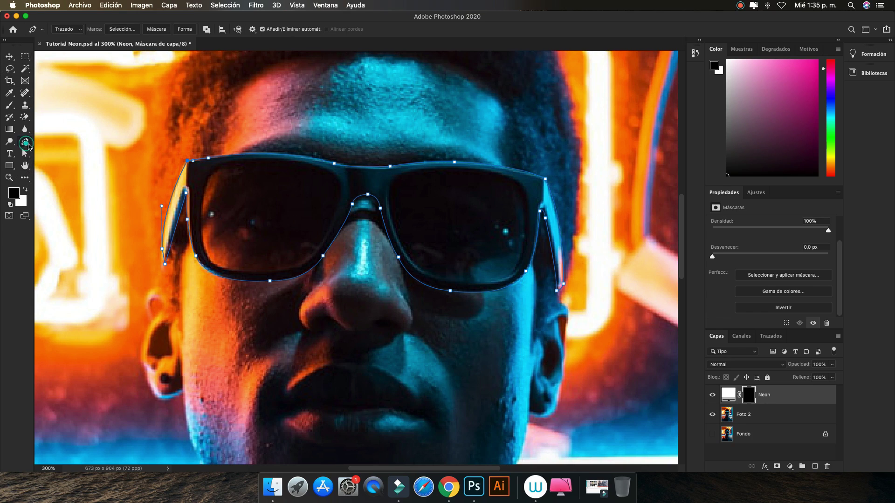
pyautogui.click(123, 30)
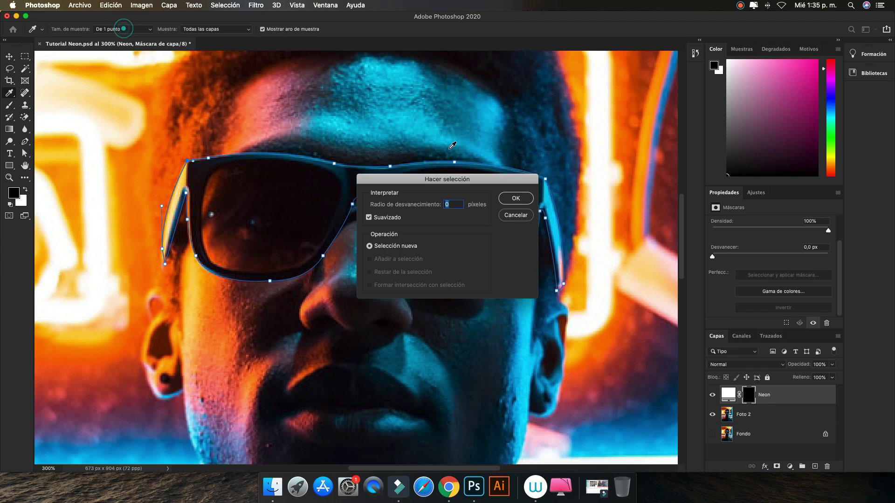
# Turn the path into a 0-feather selection and paint white over the sunglasses on the Neon mask
pyautogui.click(453, 204)
pyautogui.click(512, 198)
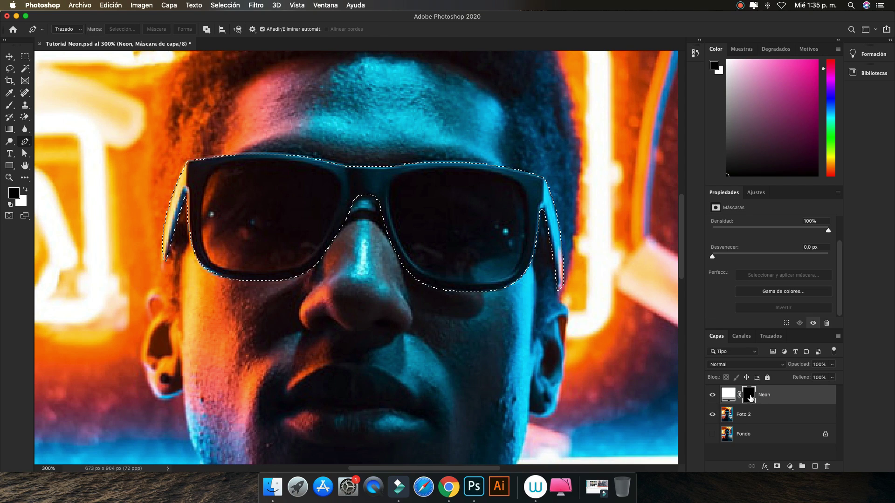
pyautogui.press('b')
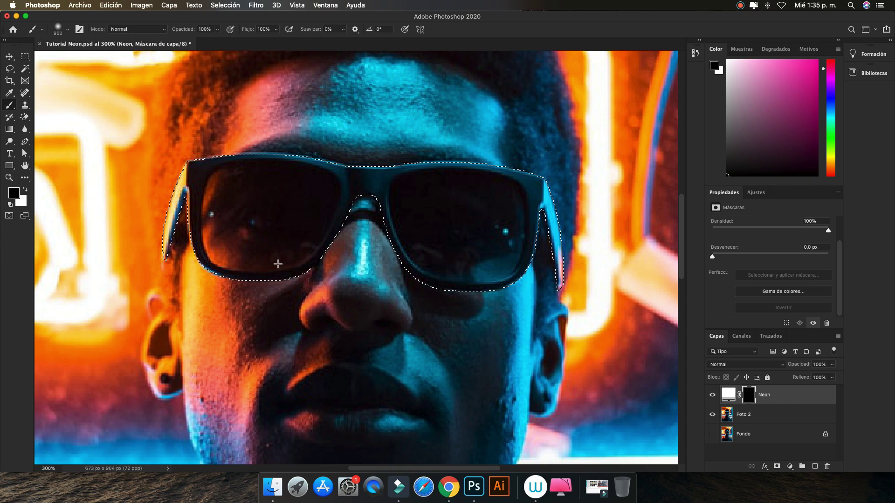
pyautogui.press('x')
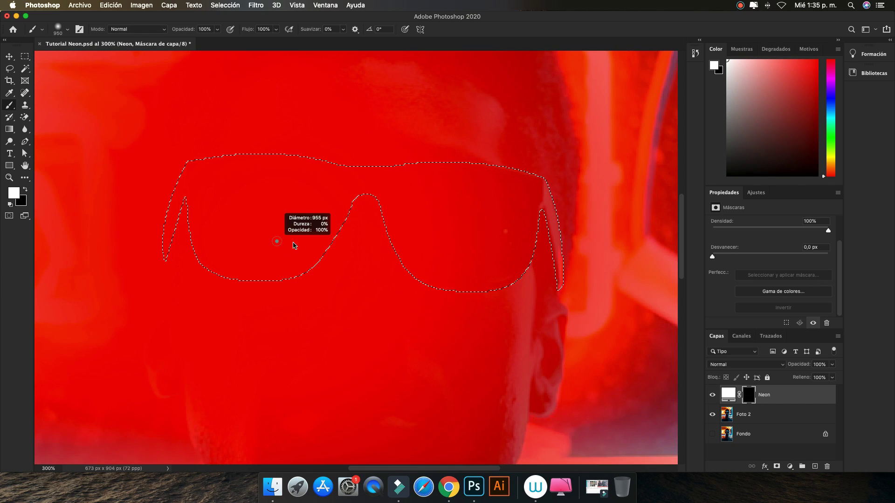
pyautogui.moveTo(279, 248); pyautogui.dragTo(288, 248)
pyautogui.press('super+1')
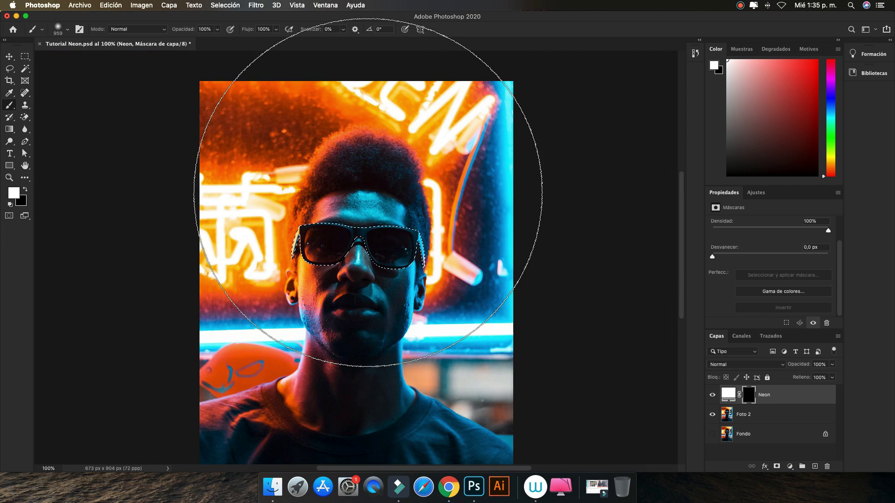
pyautogui.moveTo(385, 272); pyautogui.dragTo(189, 269)
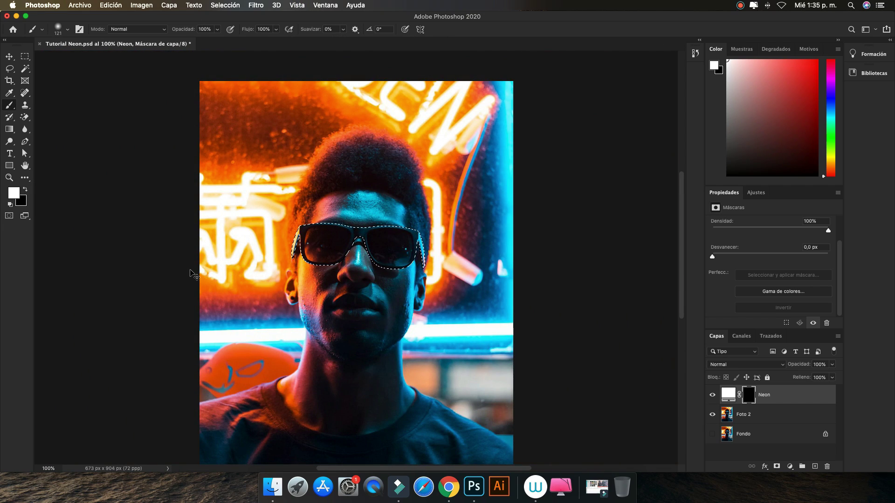
pyautogui.press('super+plus')
pyautogui.press('super+plus')
pyautogui.moveTo(235, 220)
pyautogui.mouseDown()
pyautogui.moveTo(444, 194)
pyautogui.moveTo(581, 225)
pyautogui.mouseUp()
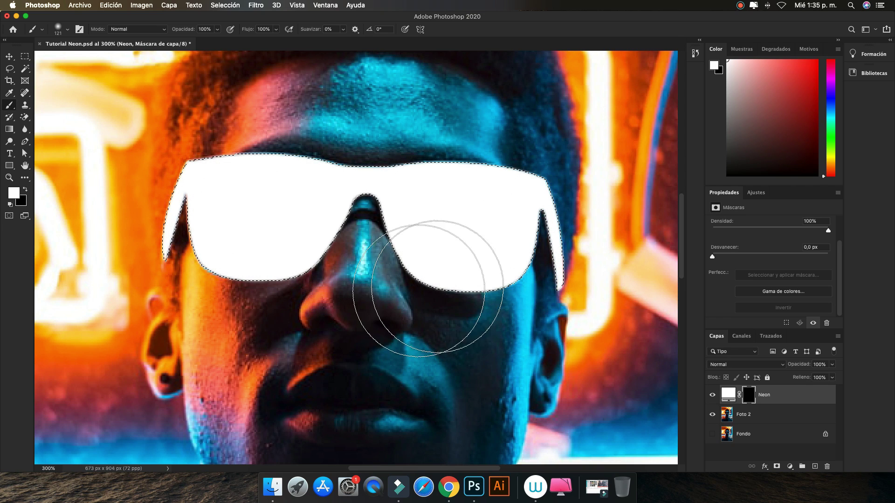
# Deselect and set the Neon layer to 28% opacity and 42% fill
pyautogui.press('super+d')
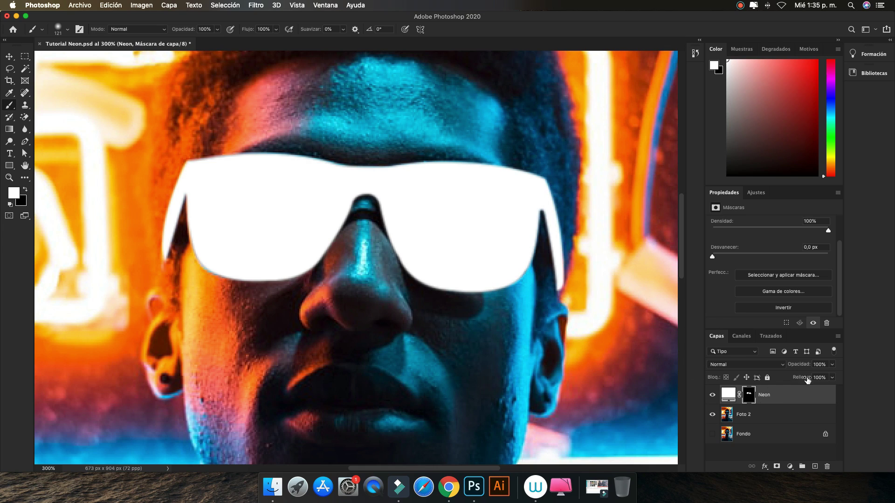
pyautogui.click(819, 365)
pyautogui.write('28')
pyautogui.press('Return')
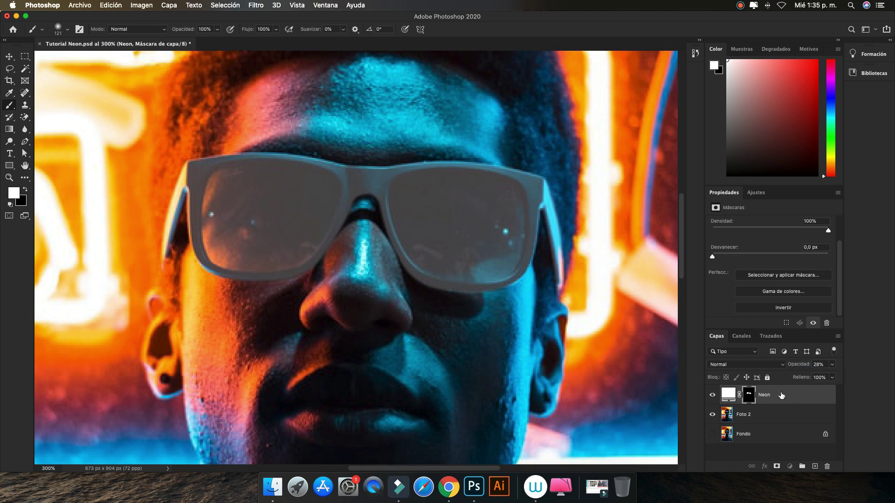
pyautogui.press('super+2')
pyautogui.click(832, 378)
pyautogui.moveTo(835, 388); pyautogui.dragTo(808, 388)
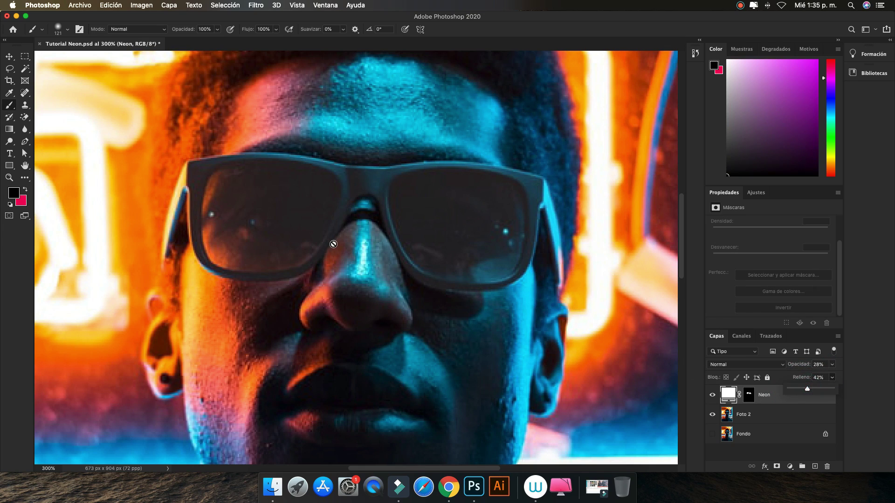
pyautogui.press('p')
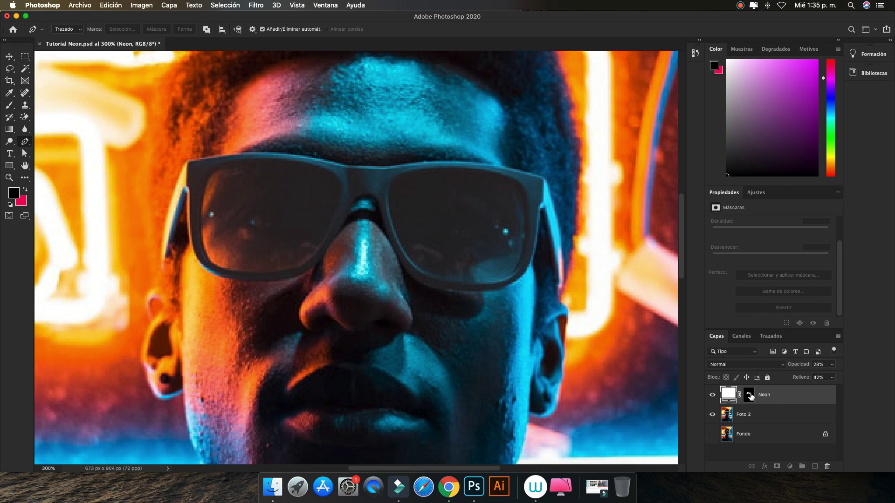
# With the Neon mask targeted, trace the left side and top of the left lens
pyautogui.click(749, 395)
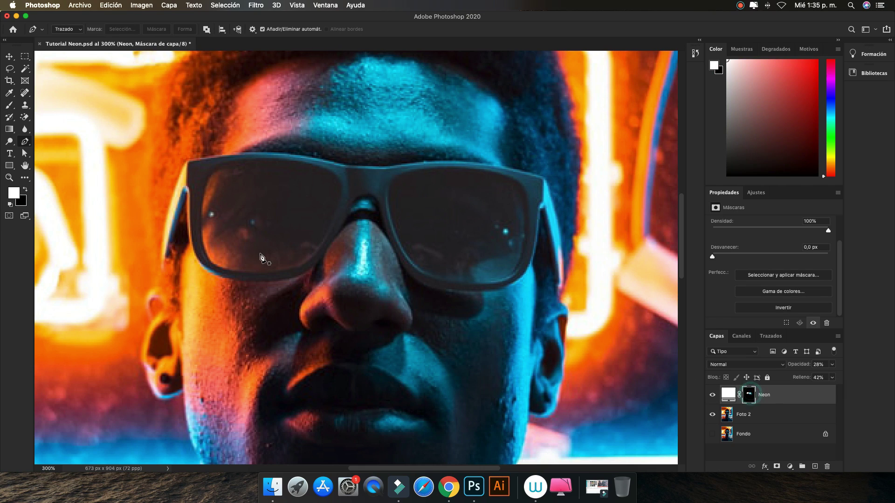
pyautogui.click(201, 207)
pyautogui.moveTo(237, 165); pyautogui.dragTo(272, 166)
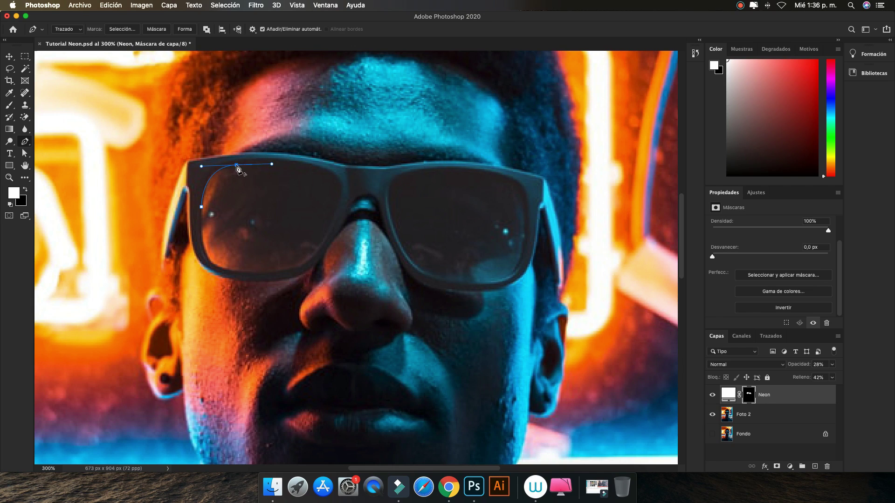
pyautogui.hotkey('ctrl', 'z')
pyautogui.hotkey('ctrl', 'z')
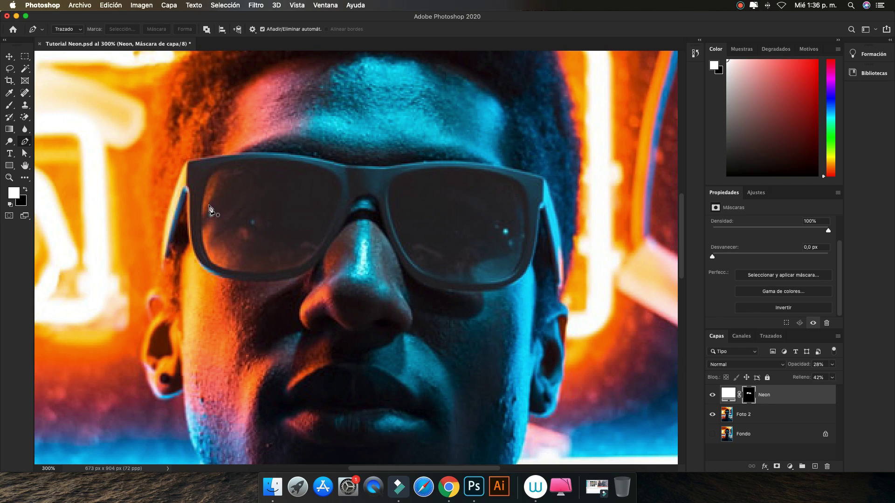
pyautogui.click(201, 209)
pyautogui.click(206, 183)
pyautogui.moveTo(235, 161); pyautogui.dragTo(262, 160)
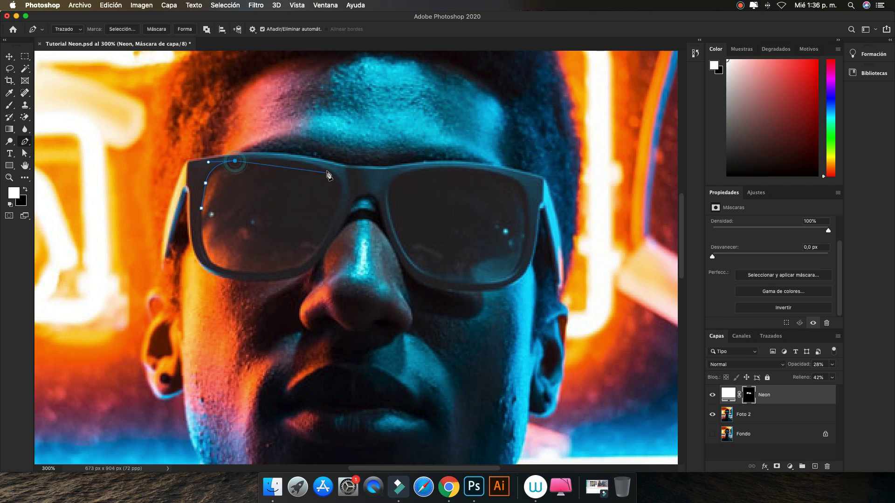
pyautogui.moveTo(329, 171)
pyautogui.mouseDown()
pyautogui.moveTo(358, 186)
pyautogui.moveTo(329, 241)
pyautogui.moveTo(308, 265)
pyautogui.moveTo(245, 271)
pyautogui.mouseUp()
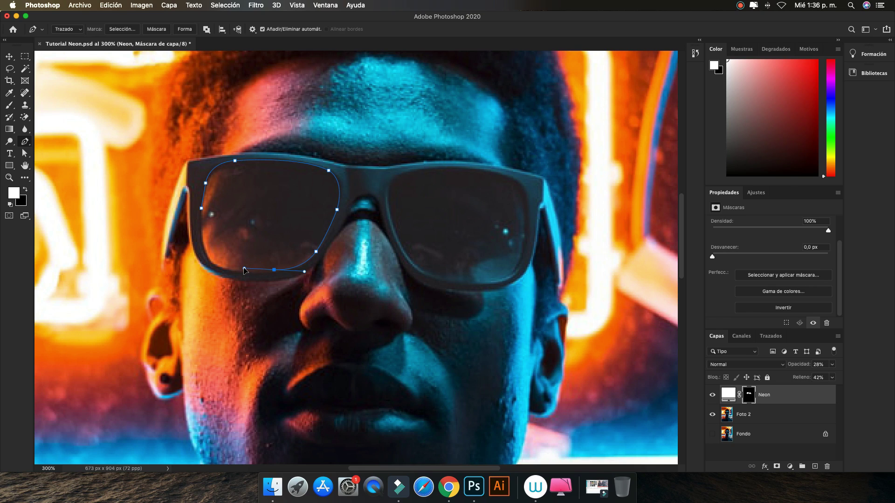
pyautogui.press('super+z')
# Close the left-lens path along its bottom and make a 0.5-pixel feathered selection
pyautogui.moveTo(265, 273); pyautogui.dragTo(224, 274)
pyautogui.keyDown('alt'); pyautogui.click(264, 273); pyautogui.keyUp('alt')
pyautogui.moveTo(217, 275); pyautogui.dragTo(203, 247)
pyautogui.moveTo(201, 210); pyautogui.dragTo(205, 174)
pyautogui.click(131, 30)
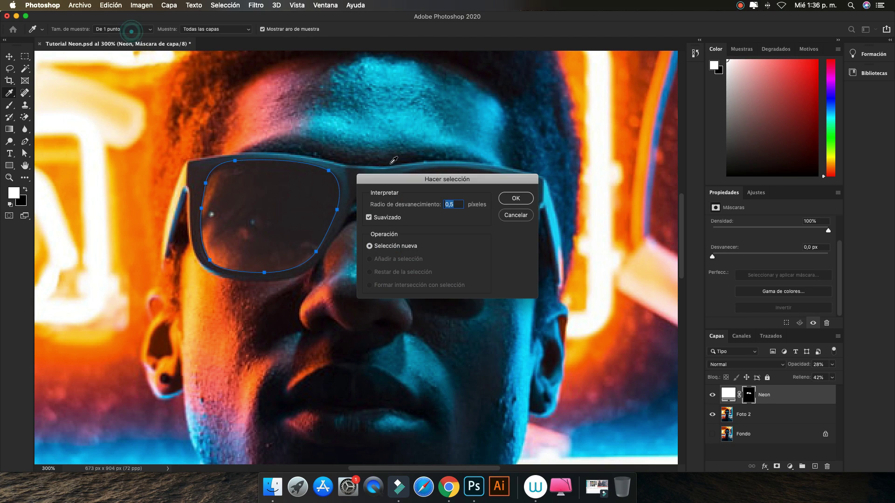
pyautogui.click(516, 198)
pyautogui.press('b')
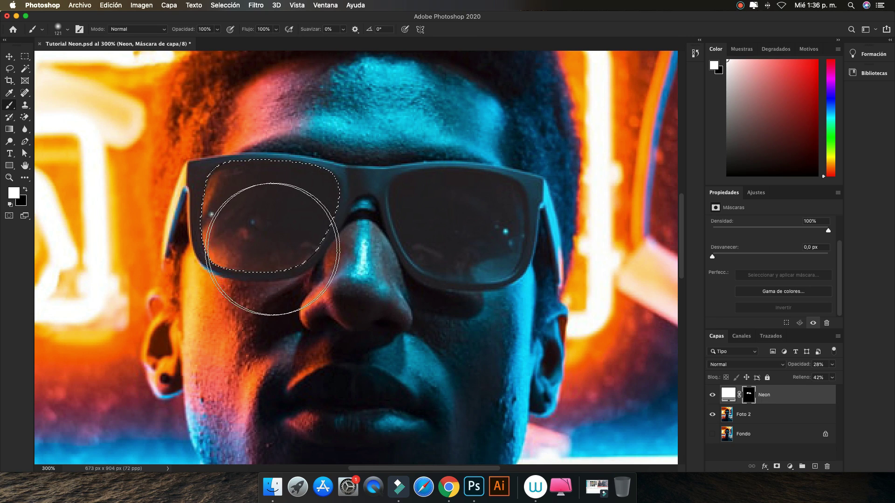
# Paint black on the Neon mask inside the left-lens selection, then deselect
pyautogui.moveTo(832, 365); pyautogui.dragTo(842, 379)
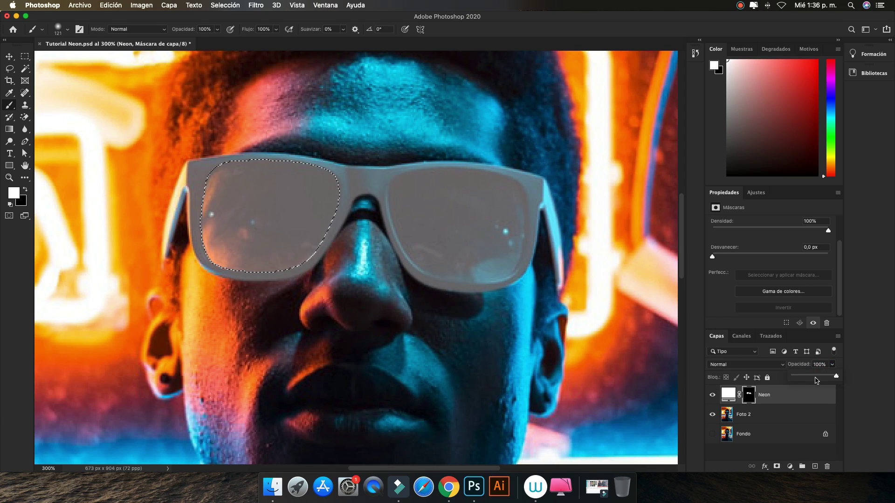
pyautogui.moveTo(817, 381); pyautogui.dragTo(813, 378)
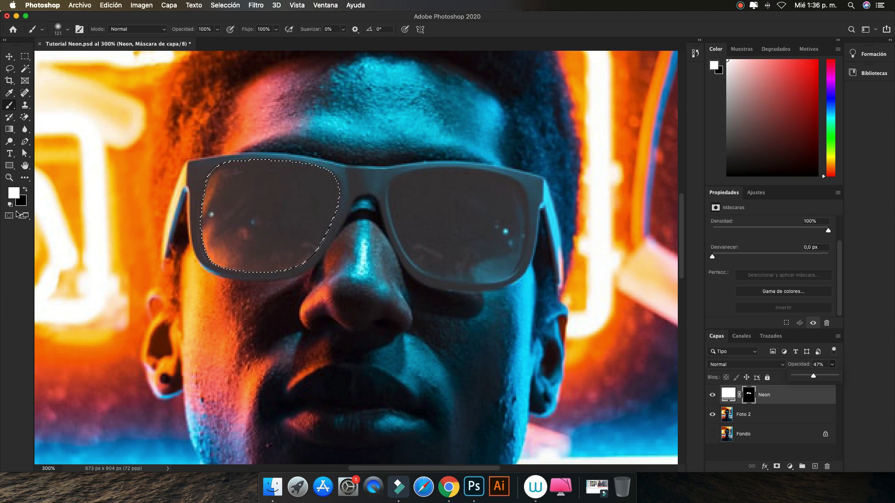
pyautogui.press('x')
pyautogui.moveTo(270, 190)
pyautogui.mouseDown()
pyautogui.moveTo(191, 300)
pyautogui.moveTo(232, 227)
pyautogui.mouseUp()
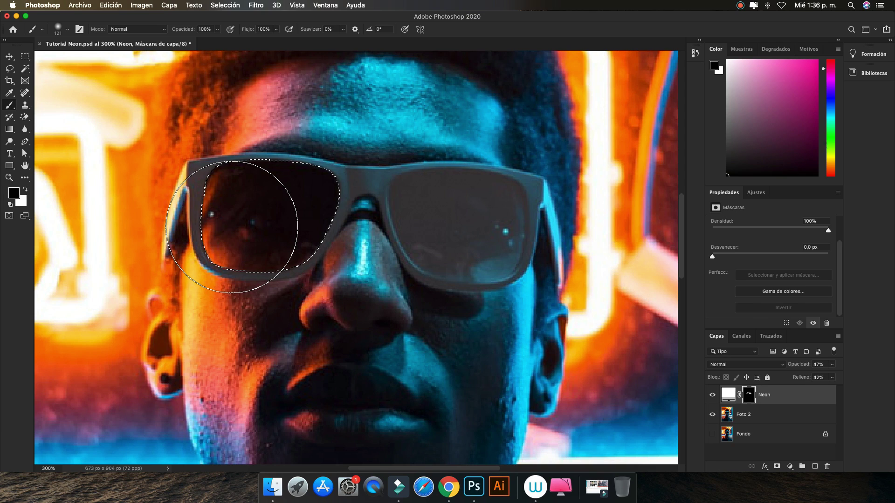
pyautogui.press('super+d')
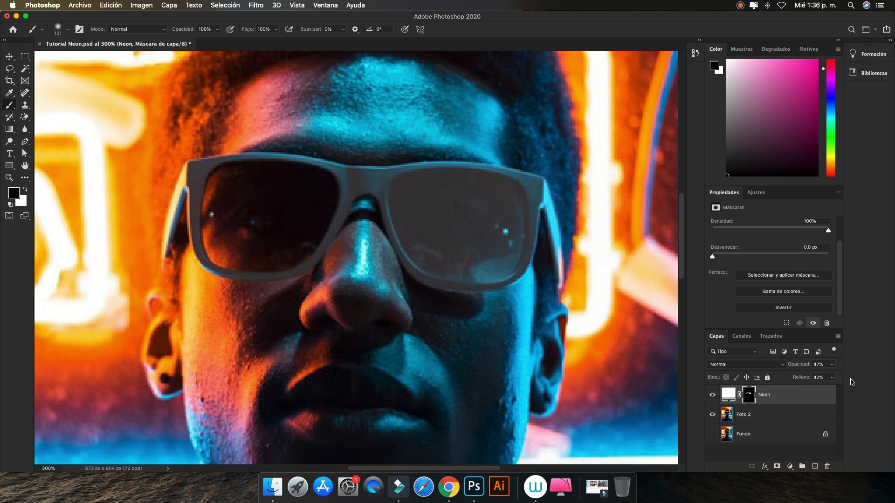
# Set the Neon layer opacity to 55%, keeping fill at 42%
pyautogui.moveTo(832, 365); pyautogui.dragTo(839, 389)
pyautogui.click(832, 377)
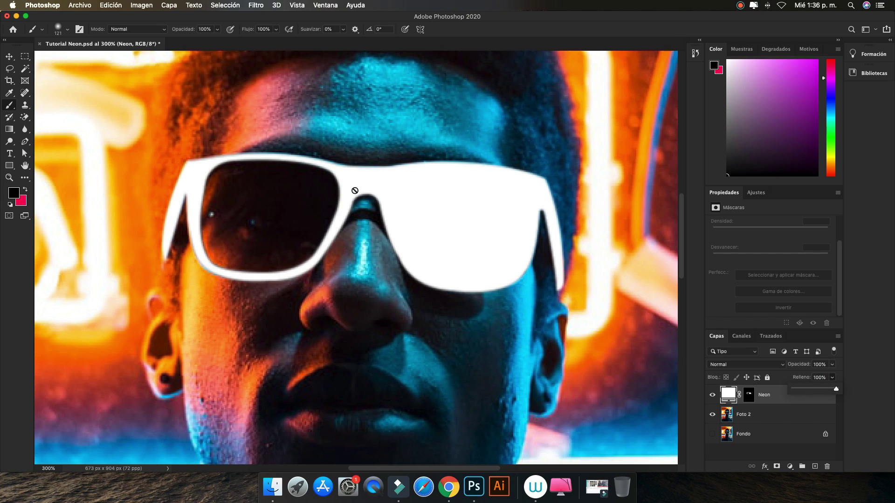
pyautogui.press('Escape')
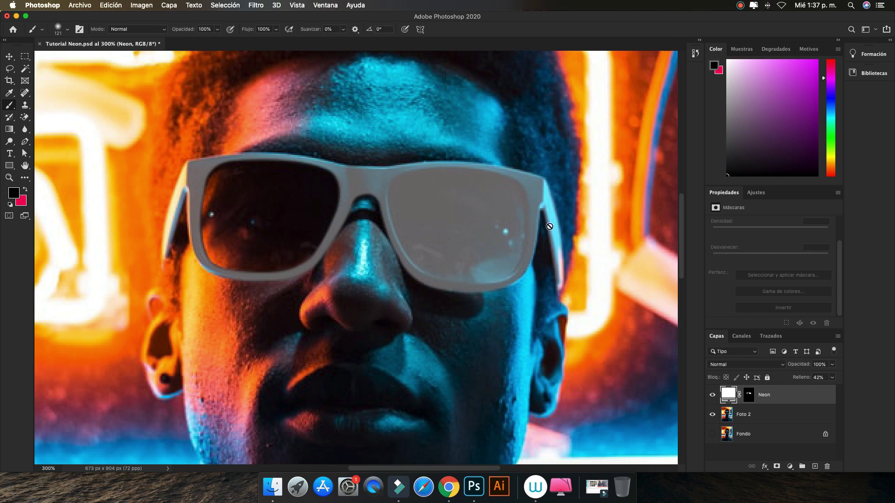
pyautogui.click(832, 365)
pyautogui.moveTo(834, 376); pyautogui.dragTo(813, 376)
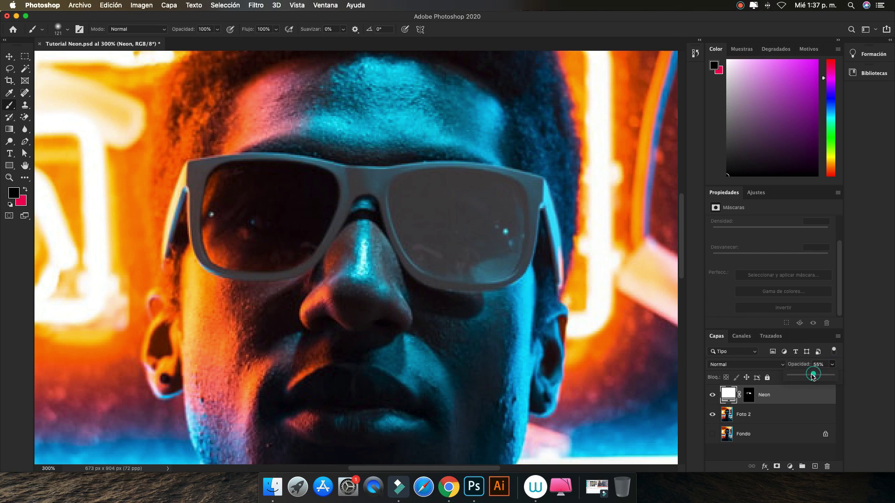
# Target the Neon layer mask and begin a Pen path along the right lens's inner edge and top
pyautogui.press('p')
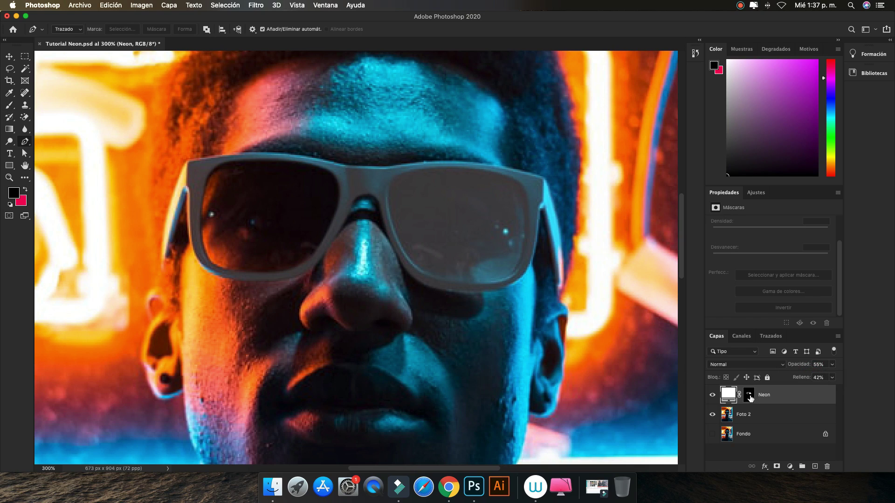
pyautogui.click(749, 396)
pyautogui.click(393, 222)
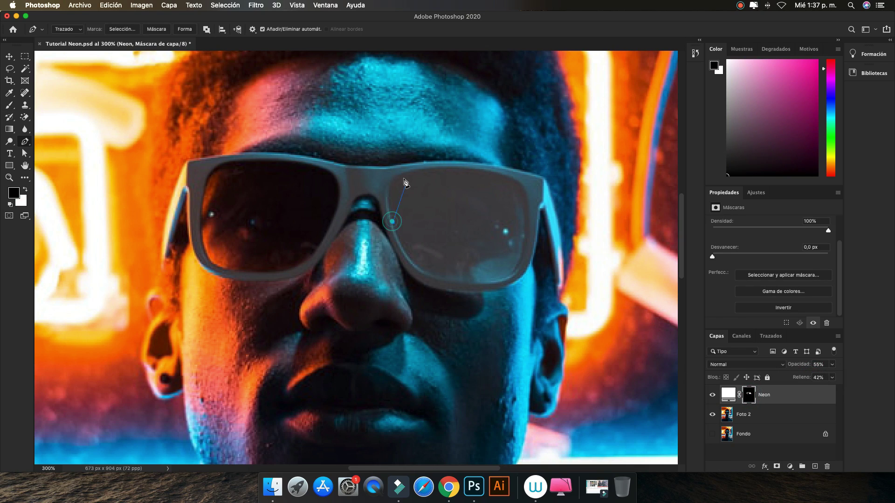
pyautogui.moveTo(401, 175); pyautogui.dragTo(421, 172)
pyautogui.moveTo(497, 173); pyautogui.dragTo(547, 186)
pyautogui.click(497, 174)
pyautogui.moveTo(526, 253); pyautogui.dragTo(524, 255)
# Finish the path around the lens's outer edge and bottom, close it, and convert it to a selection
pyautogui.click(526, 217)
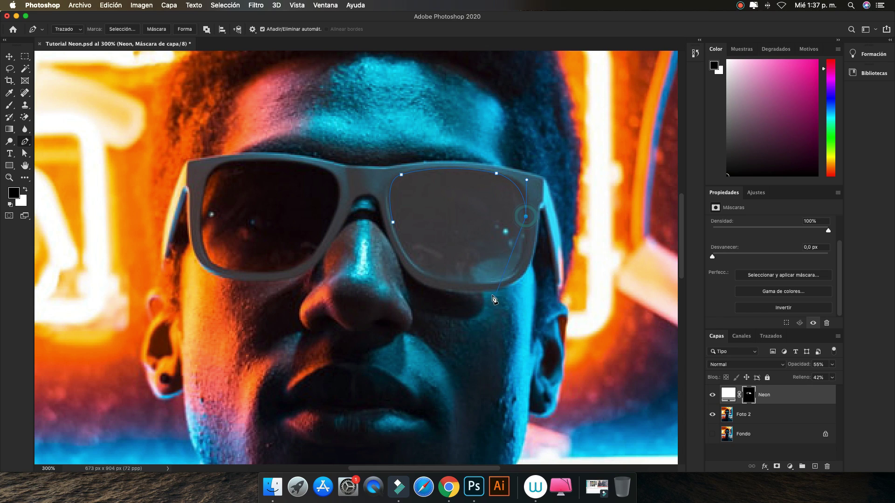
pyautogui.moveTo(456, 289); pyautogui.dragTo(447, 282)
pyautogui.moveTo(414, 263); pyautogui.dragTo(389, 243)
pyautogui.click(396, 241)
pyautogui.click(393, 222)
pyautogui.click(123, 29)
pyautogui.click(516, 200)
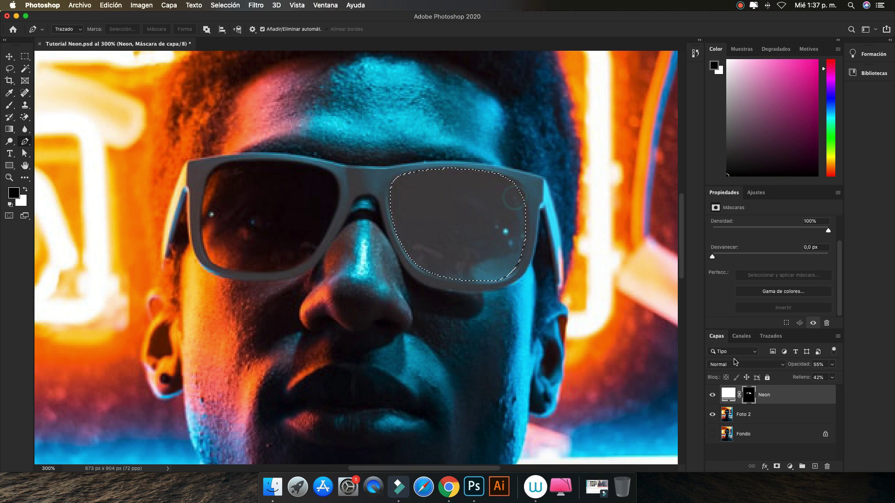
# Paint the right lens out of the Neon mask in black and deselect
pyautogui.press('b')
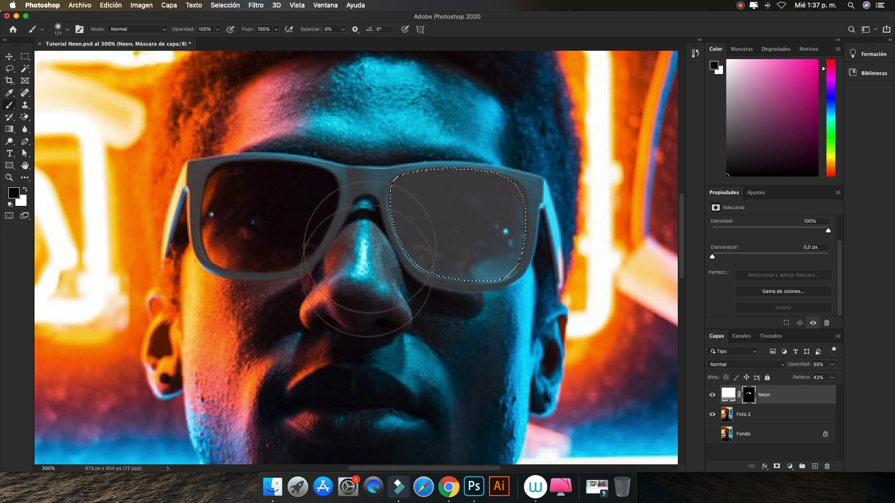
pyautogui.moveTo(369, 247); pyautogui.dragTo(487, 260)
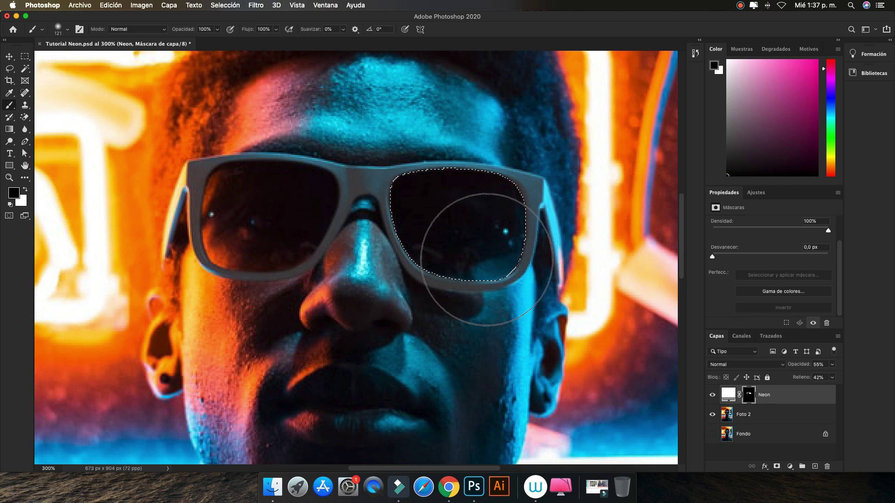
pyautogui.hotkey('ctrl', 'd')
# Restore the Neon layer to 100% opacity and 100% fill
pyautogui.click(834, 366)
pyautogui.moveTo(817, 375); pyautogui.dragTo(836, 375)
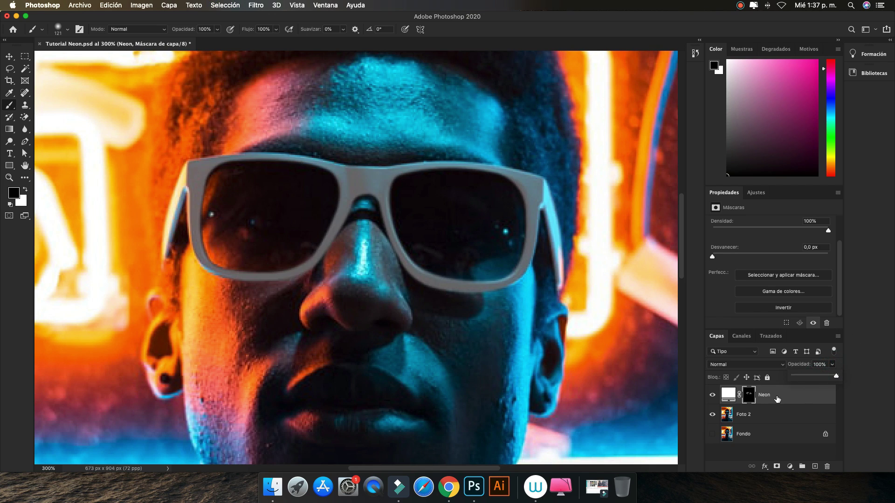
pyautogui.click(728, 395)
pyautogui.click(832, 377)
pyautogui.moveTo(815, 388); pyautogui.dragTo(836, 388)
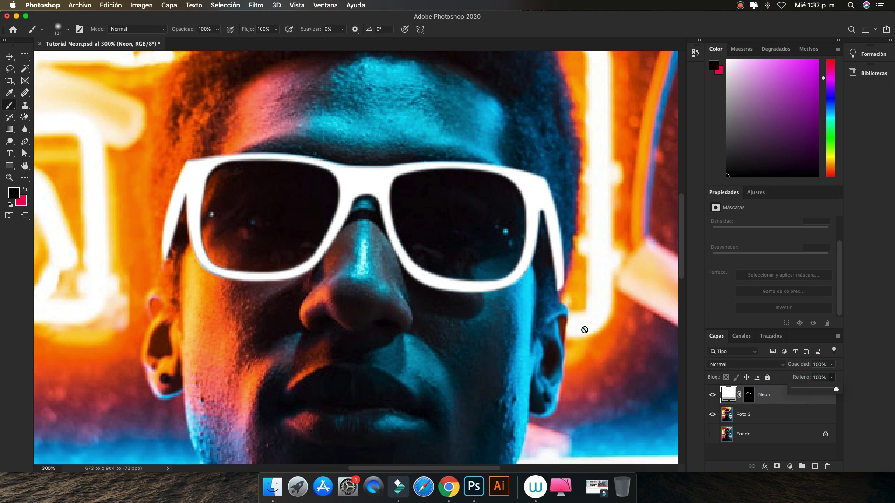
# Zoom out to the whole portrait, return to 100% view, and select the Neon glasses layer
pyautogui.click(9, 56)
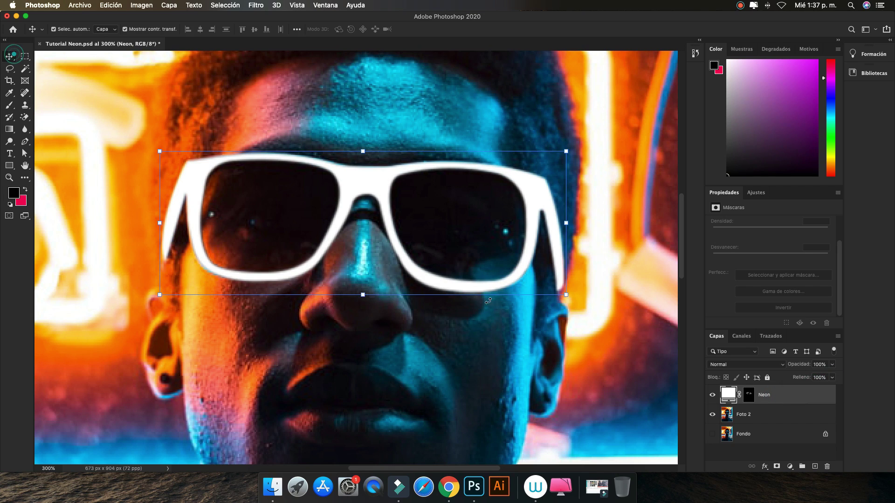
pyautogui.keyDown('ctrl'); pyautogui.click(609, 309); pyautogui.keyUp('ctrl')
pyautogui.hotkey('ctrl', '-')
pyautogui.hotkey('ctrl', '-')
pyautogui.hotkey('ctrl', '-')
pyautogui.hotkey('ctrl', '-')
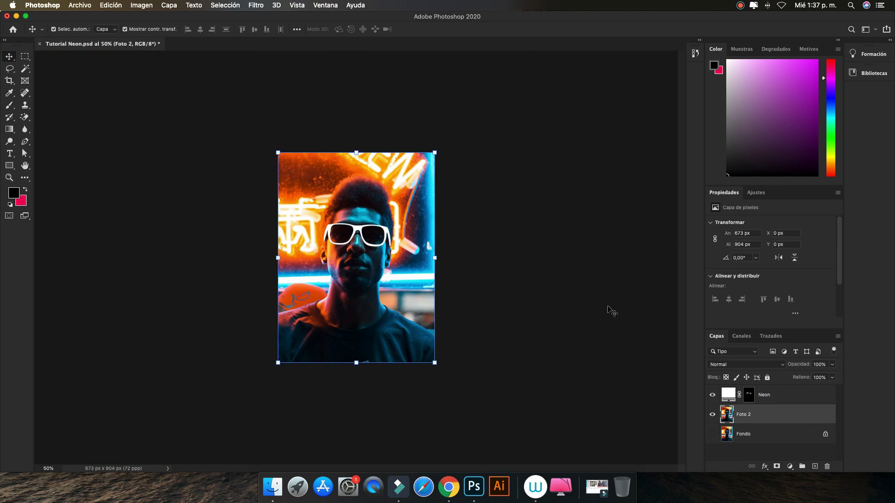
pyautogui.keyDown('ctrl'); pyautogui.click(566, 300); pyautogui.keyUp('ctrl')
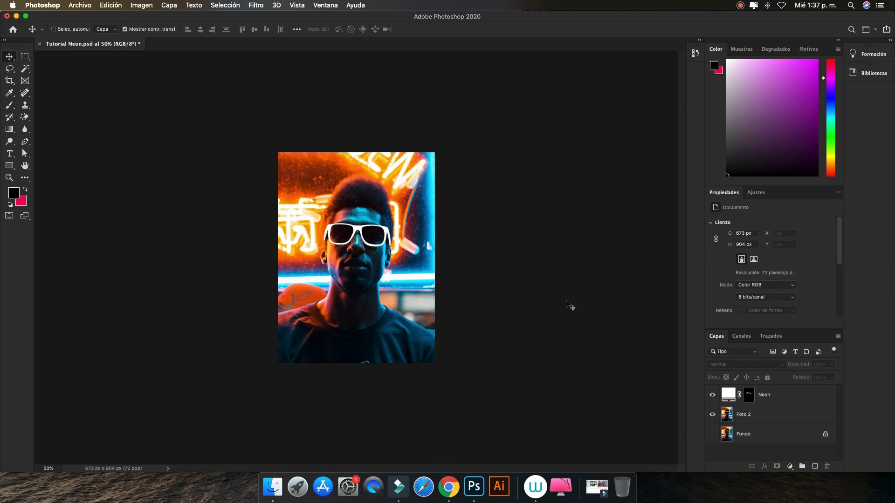
pyautogui.hotkey('ctrl', '+')
pyautogui.hotkey('ctrl', '+')
pyautogui.click(771, 395)
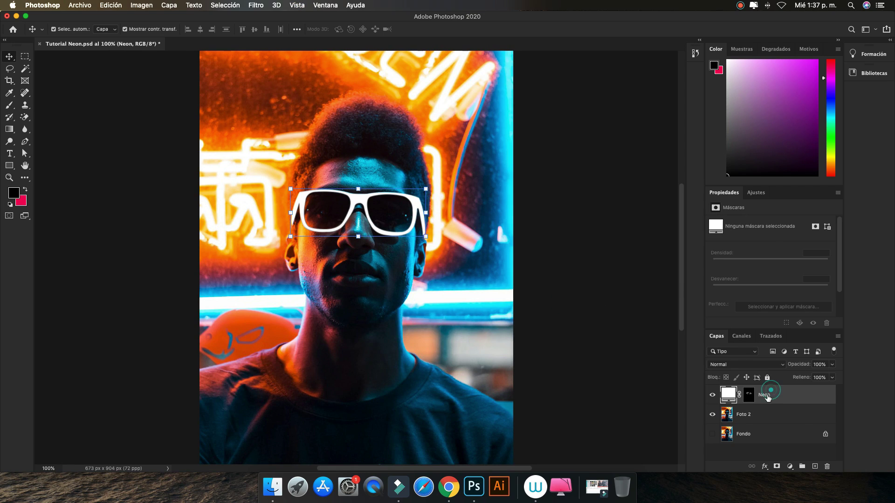
# Give the Neon layer a cyan #00fcff Outer Glow at 100% opacity
pyautogui.rightClick(771, 396)
pyautogui.click(674, 74)
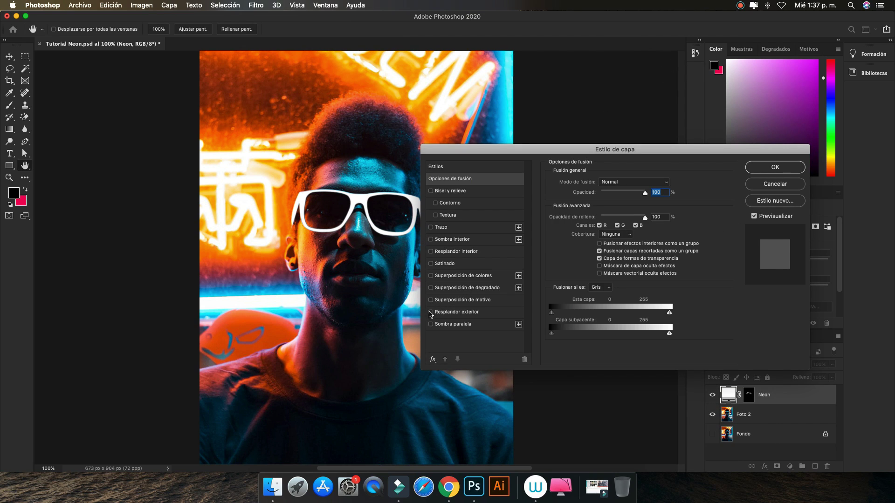
pyautogui.click(430, 312)
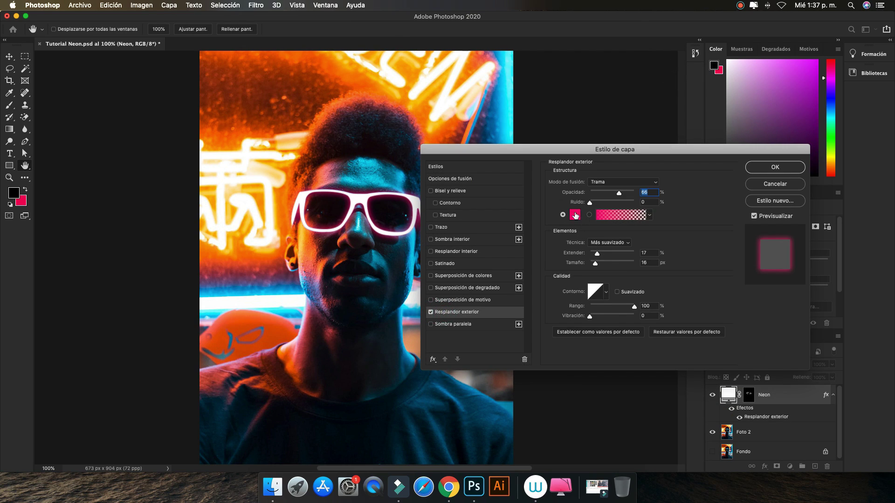
pyautogui.click(576, 215)
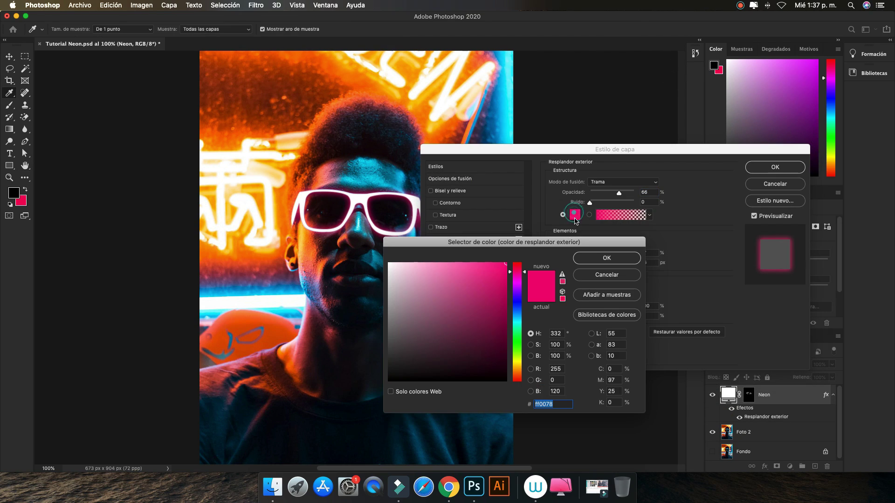
pyautogui.click(514, 321)
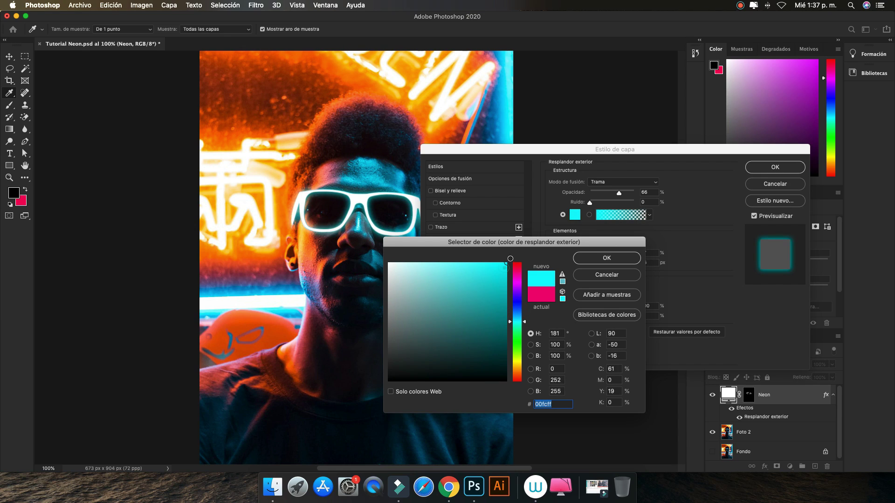
pyautogui.click(590, 259)
pyautogui.moveTo(619, 192); pyautogui.dragTo(646, 192)
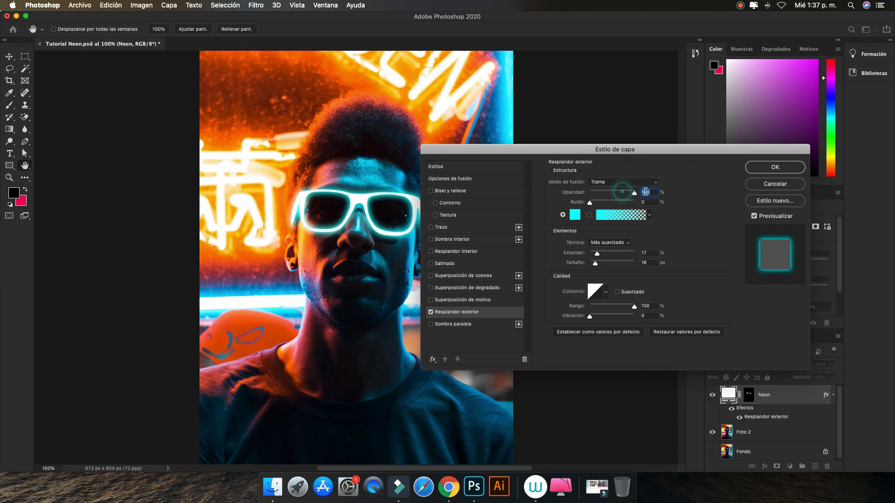
pyautogui.moveTo(578, 155); pyautogui.dragTo(670, 155)
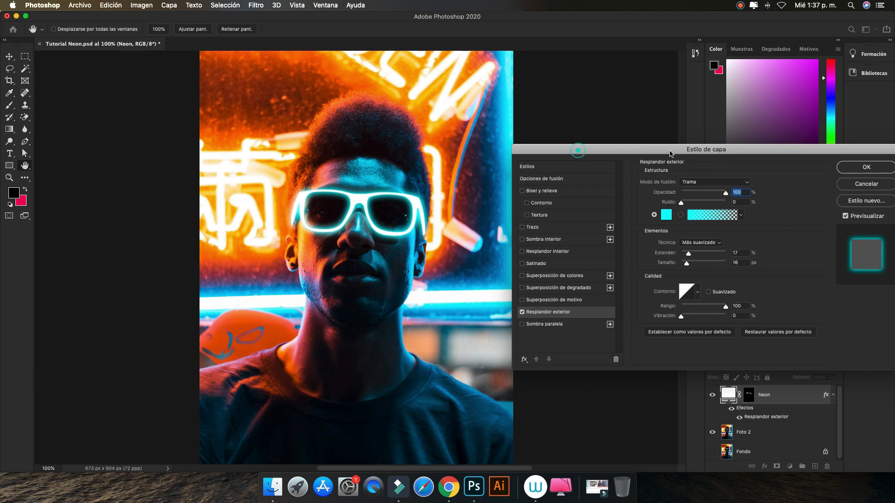
pyautogui.click(740, 263)
pyautogui.click(866, 168)
# Zoom out, make Foto 2 the active layer, and show the fill/adjustment layer list
pyautogui.press('v')
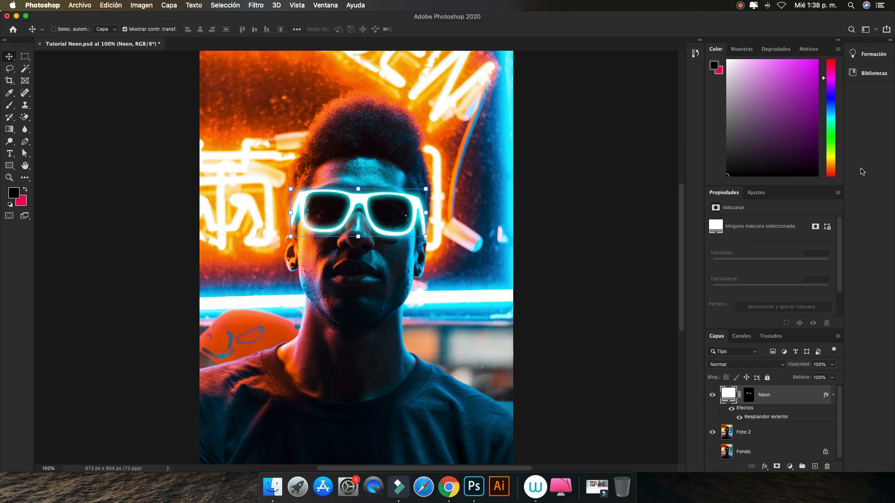
pyautogui.press('super+minus')
pyautogui.click(613, 254)
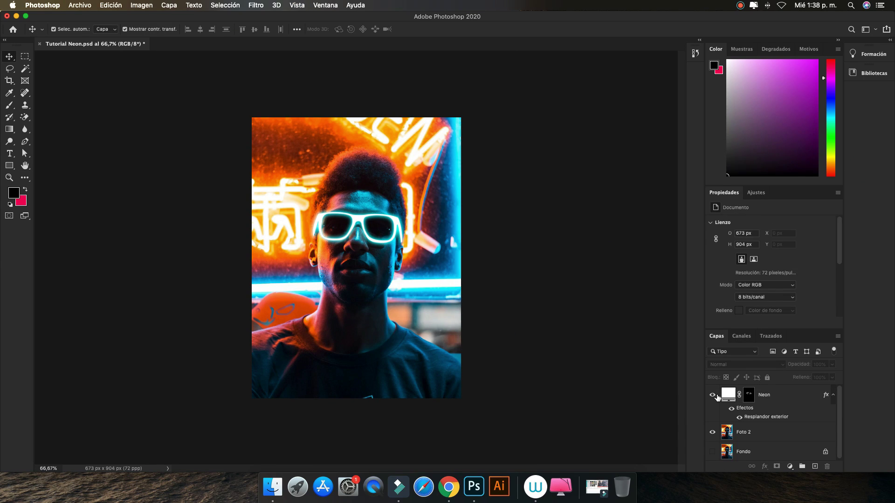
pyautogui.click(754, 433)
pyautogui.click(790, 466)
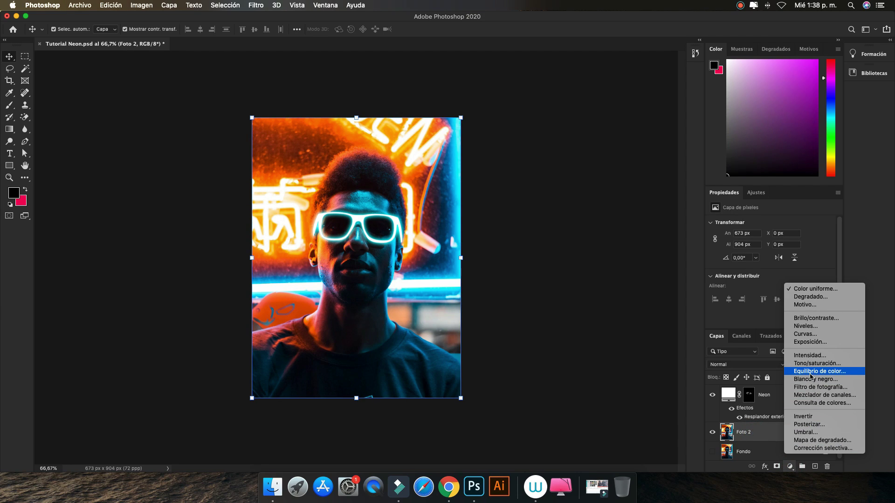
# Add a Selective Color layer above Foto 2, lowering Reds cyan and magenta to -36
pyautogui.click(815, 448)
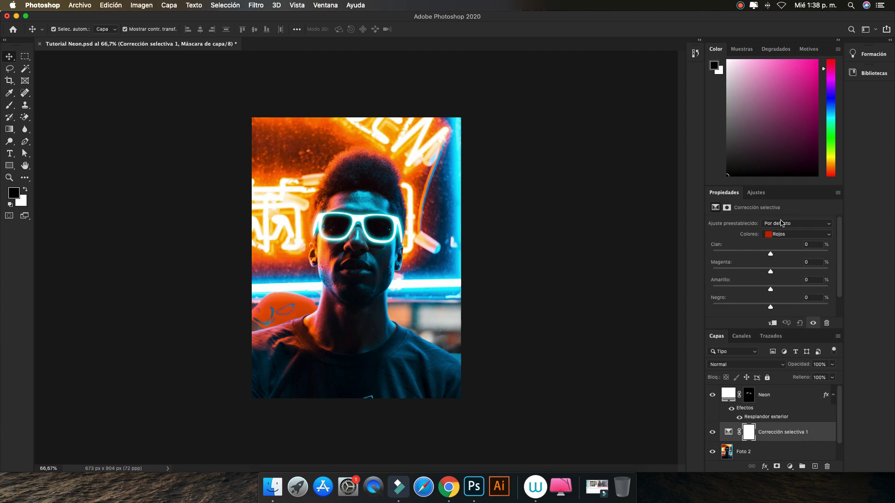
pyautogui.moveTo(770, 254); pyautogui.dragTo(750, 254)
pyautogui.moveTo(771, 271)
pyautogui.mouseDown()
pyautogui.moveTo(749, 271)
pyautogui.moveTo(800, 271)
pyautogui.moveTo(756, 305)
pyautogui.mouseUp()
pyautogui.scroll(-2, 782, 304)
pyautogui.scroll(2, 788, 247)
# Set the Amarillos range to Cian +86, Magenta +77, Amarillo +25, Negro +26
pyautogui.click(792, 233)
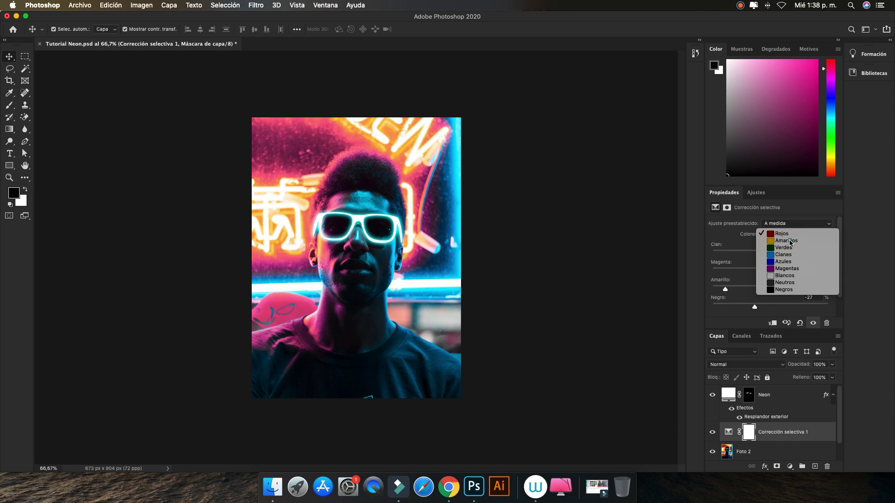
pyautogui.click(787, 240)
pyautogui.moveTo(770, 252)
pyautogui.mouseDown()
pyautogui.moveTo(747, 254)
pyautogui.moveTo(802, 255)
pyautogui.moveTo(811, 272)
pyautogui.mouseUp()
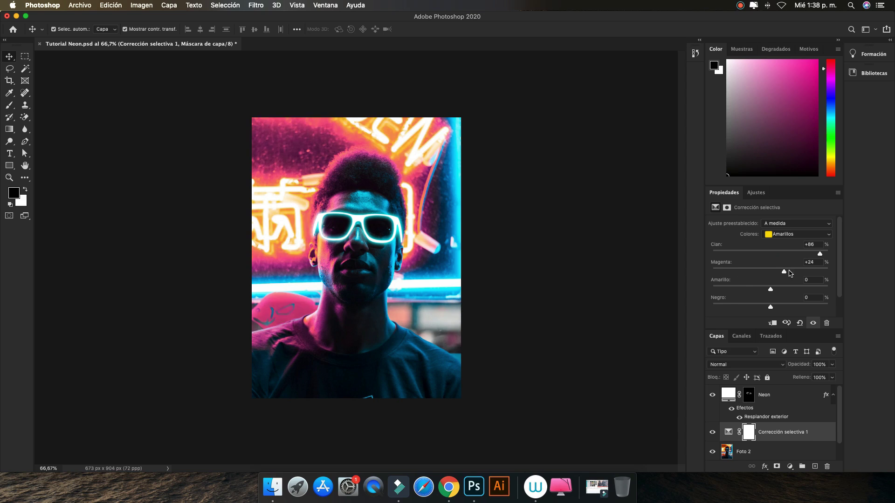
pyautogui.moveTo(769, 289)
pyautogui.mouseDown()
pyautogui.moveTo(786, 290)
pyautogui.moveTo(756, 306)
pyautogui.moveTo(785, 283)
pyautogui.mouseUp()
pyautogui.scroll(-2, 759, 299)
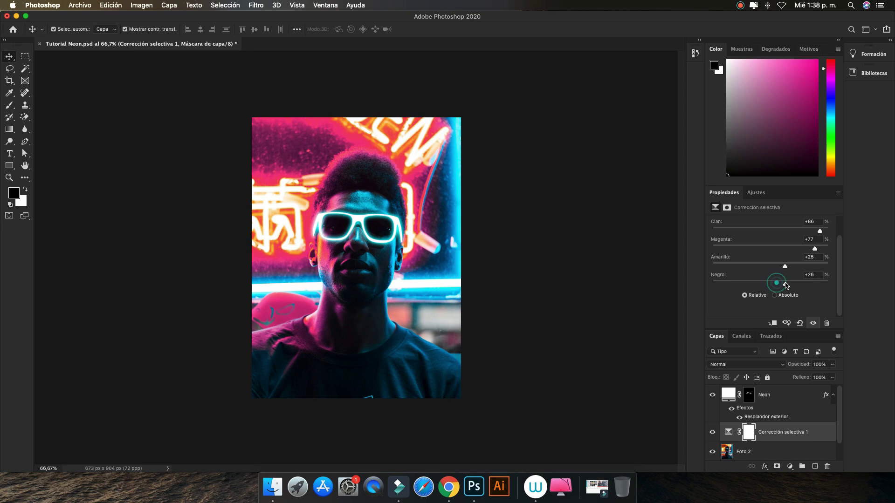
pyautogui.scroll(2, 783, 277)
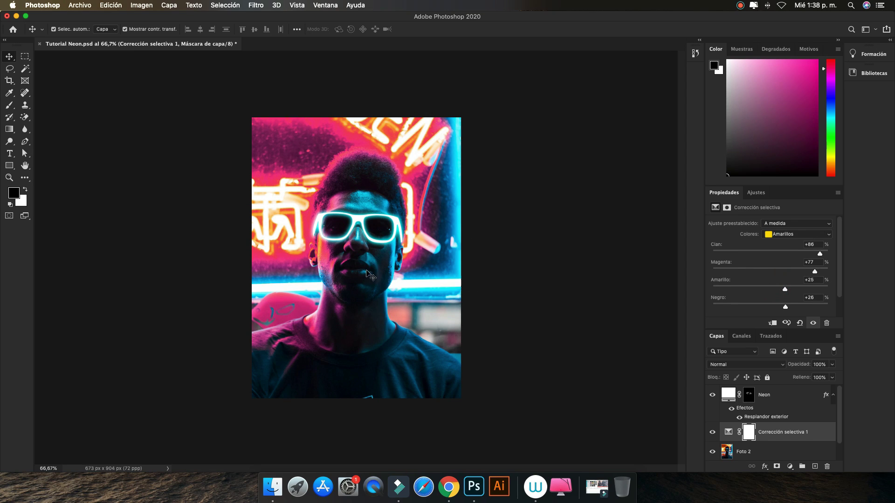
pyautogui.click(770, 394)
pyautogui.click(775, 432)
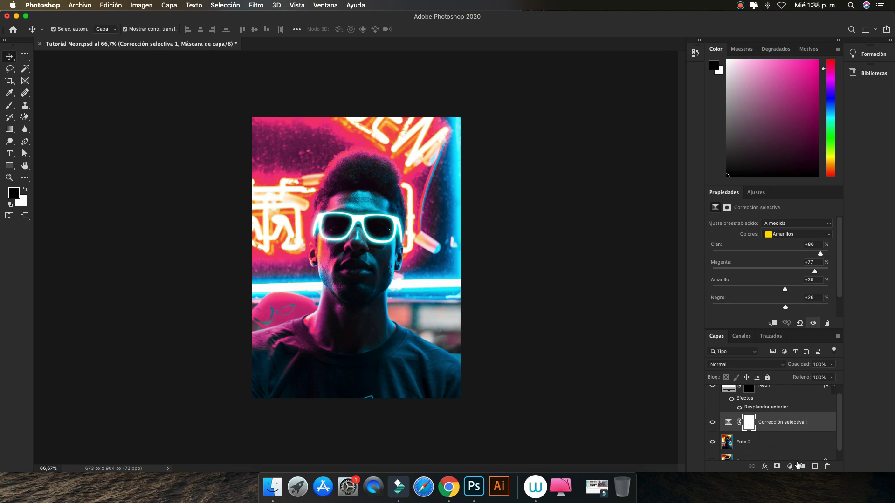
# Add a Curves layer with shadows pulled down and highlights lifted into an S-curve
pyautogui.click(791, 466)
pyautogui.click(811, 336)
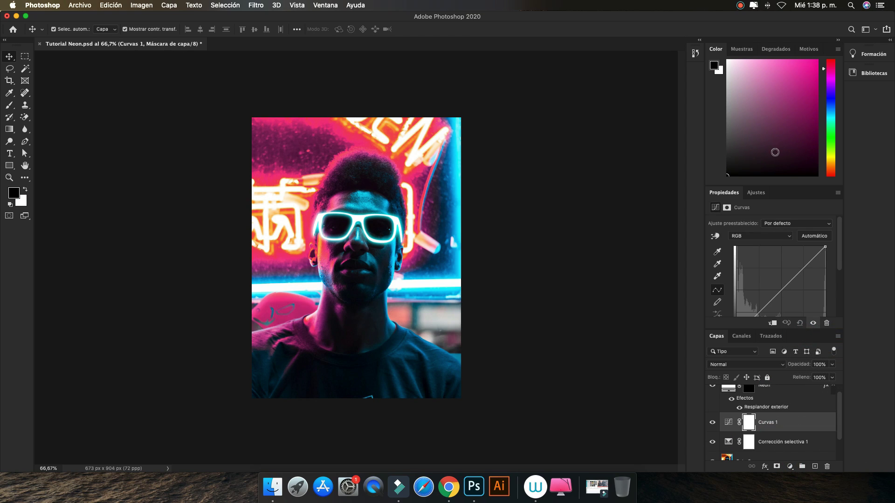
pyautogui.scroll(-5, 769, 294)
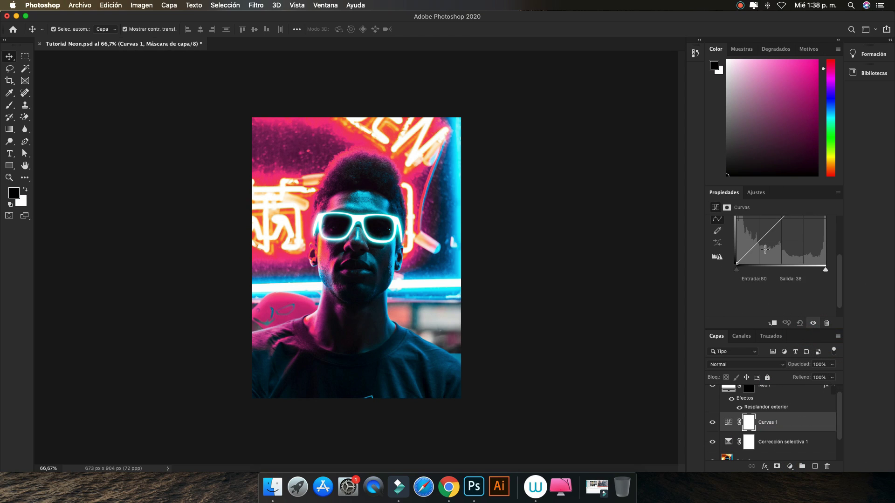
pyautogui.scroll(3, 765, 249)
pyautogui.moveTo(754, 284); pyautogui.dragTo(758, 286)
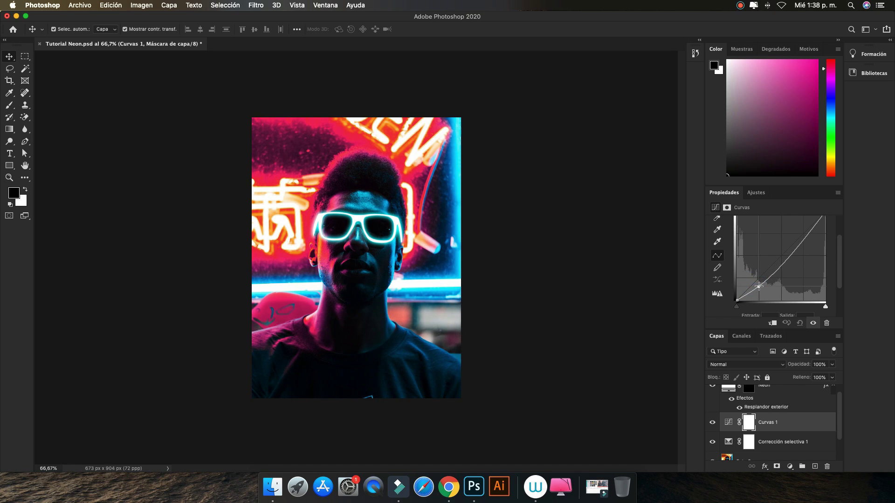
pyautogui.moveTo(787, 259); pyautogui.dragTo(781, 255)
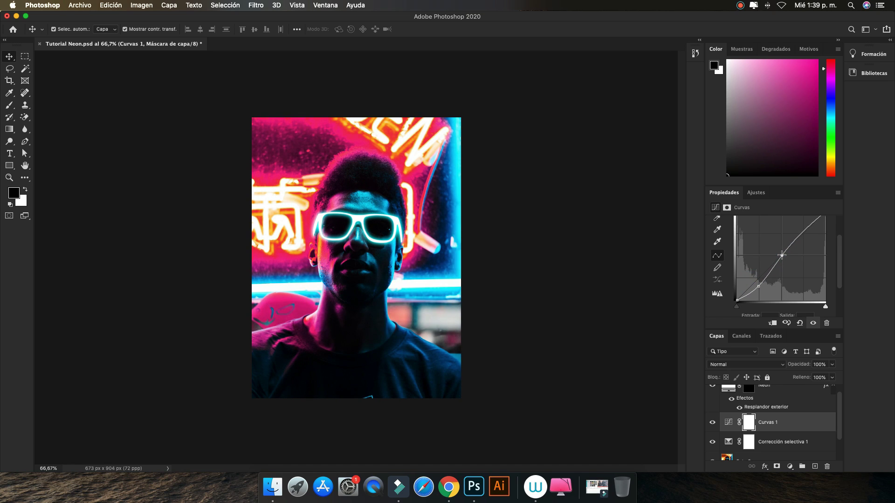
pyautogui.click(757, 286)
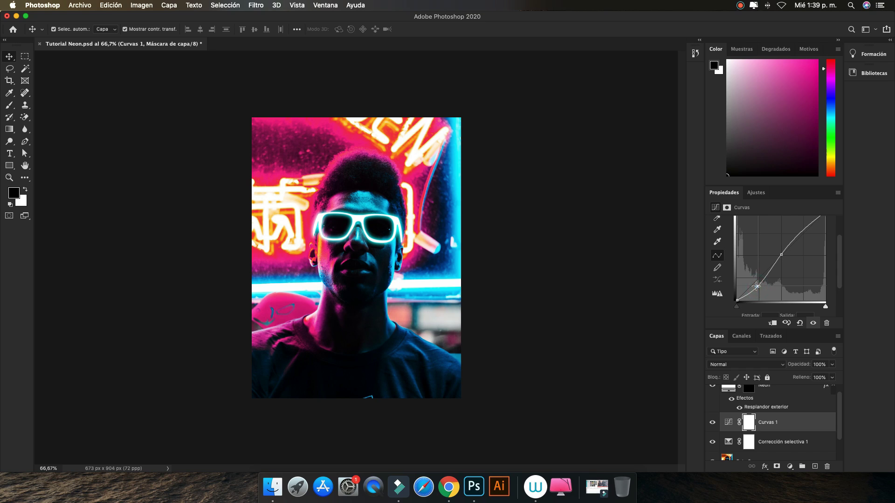
pyautogui.scroll(1, 768, 414)
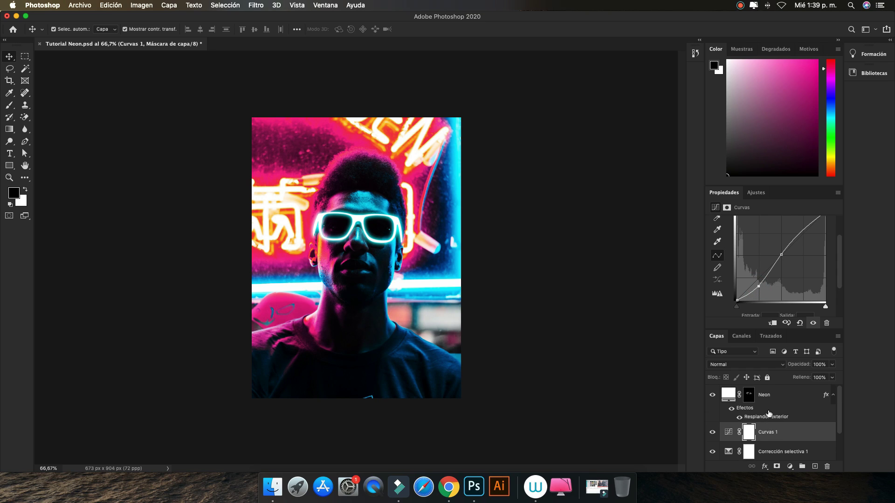
pyautogui.click(769, 395)
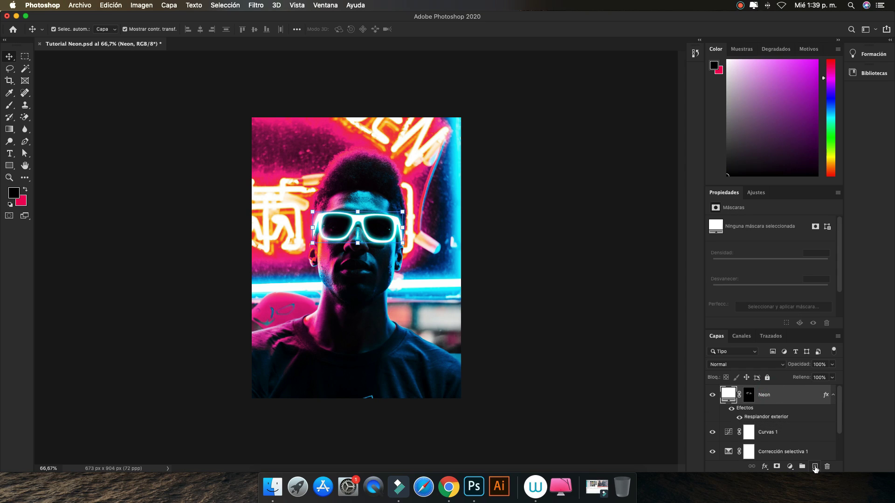
# Add a new empty layer above Neon named 'Luces Extra'
pyautogui.click(815, 466)
pyautogui.doubleClick(744, 395)
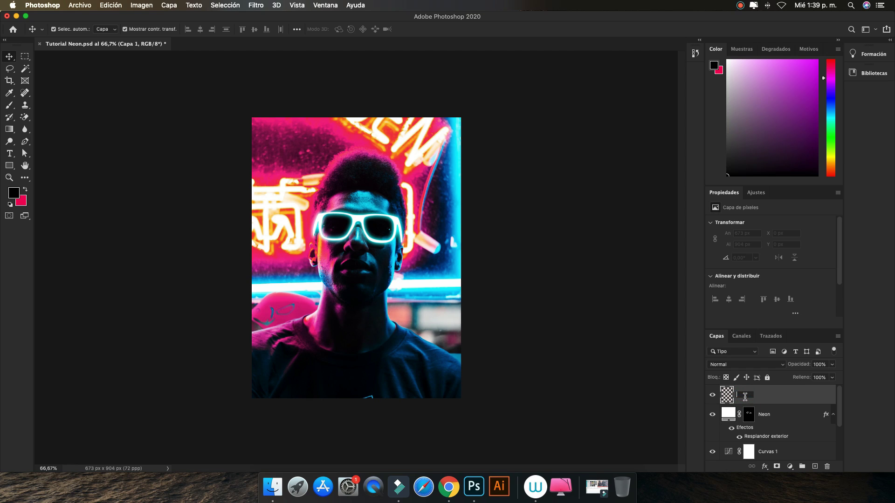
pyautogui.write('Luces Extra')
pyautogui.press('Return')
pyautogui.press('super+1')
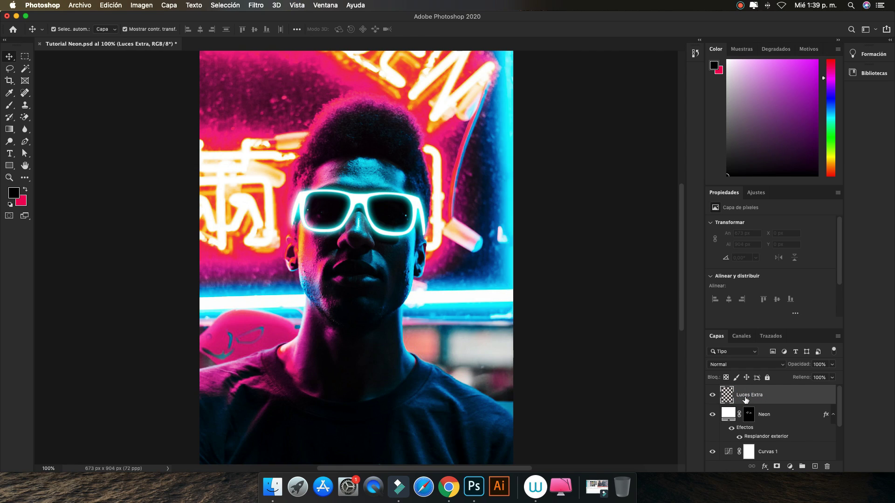
# Ready a 0% hardness brush in bright cyan and set Luces Extra to Luz suave blending
pyautogui.press('b')
pyautogui.click(64, 30)
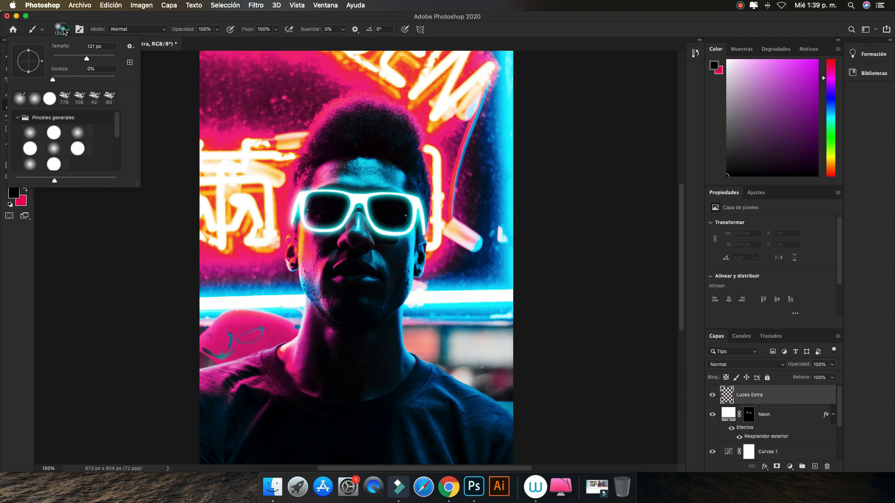
pyautogui.click(151, 20)
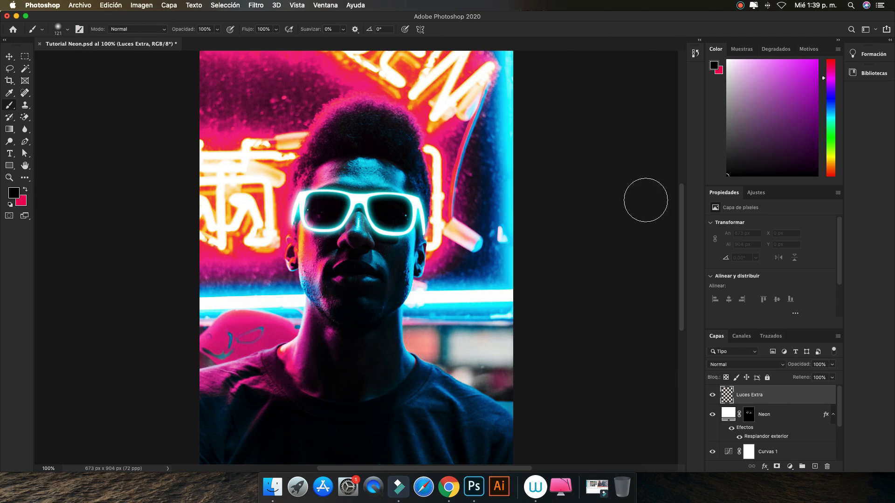
pyautogui.moveTo(834, 128); pyautogui.dragTo(833, 119)
pyautogui.click(816, 56)
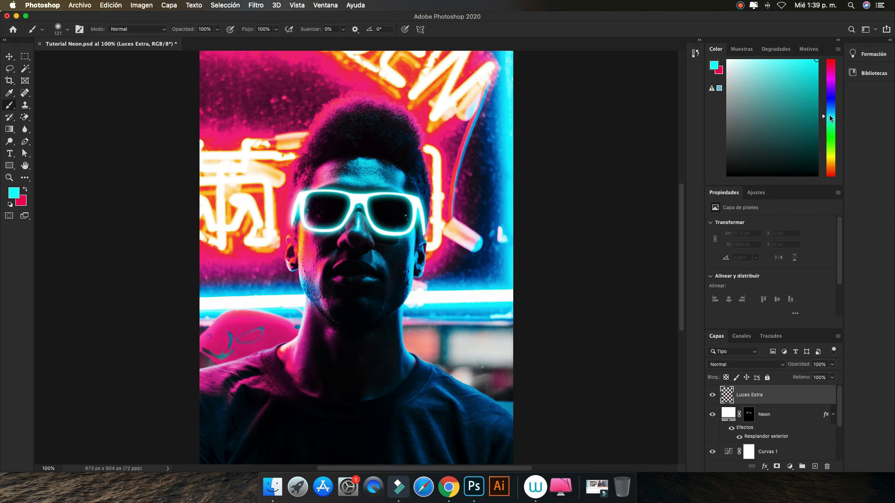
pyautogui.click(734, 365)
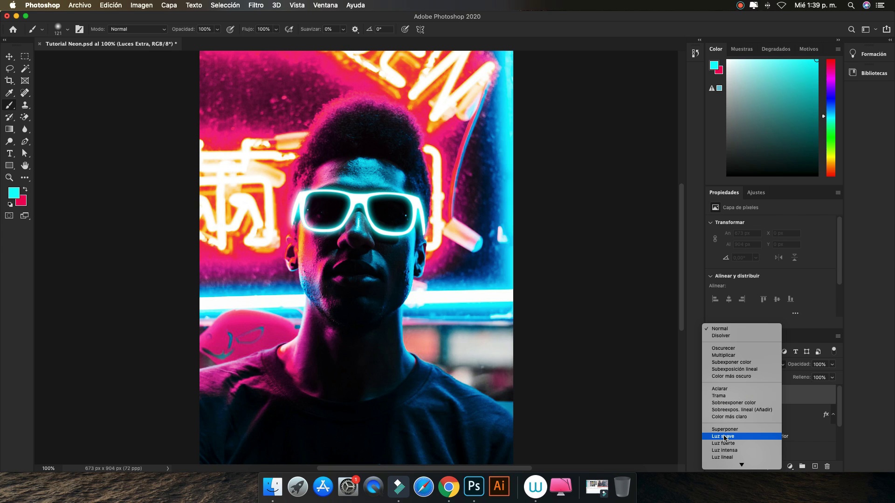
pyautogui.click(725, 436)
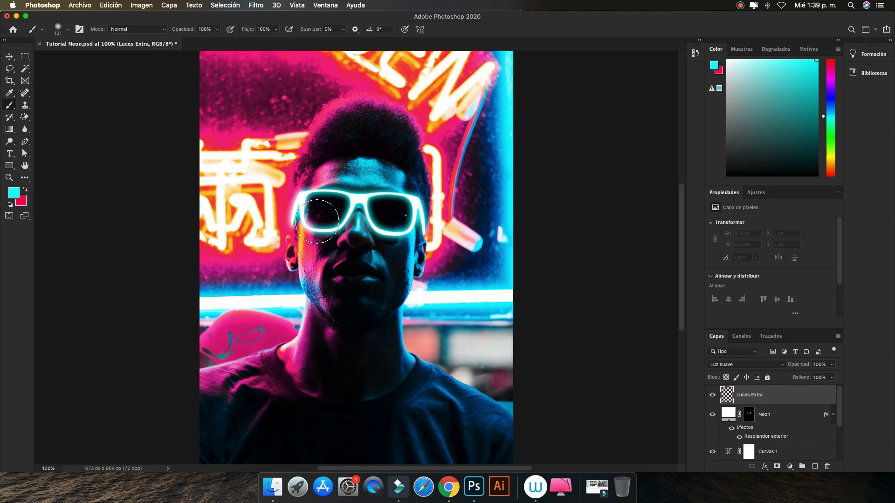
# Resize the brush and try cyan dabs on the lips and temple, undoing both
pyautogui.moveTo(335, 226)
pyautogui.mouseDown()
pyautogui.moveTo(354, 226)
pyautogui.moveTo(350, 240)
pyautogui.moveTo(366, 242)
pyautogui.mouseUp()
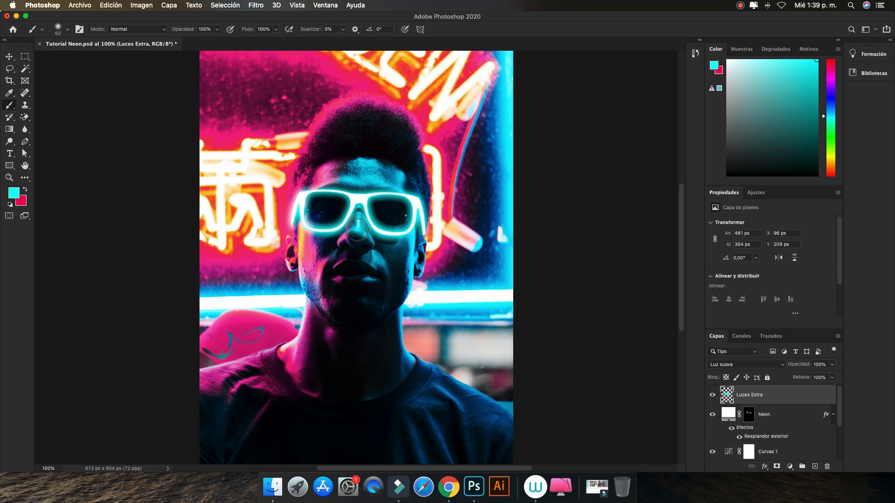
pyautogui.click(374, 280)
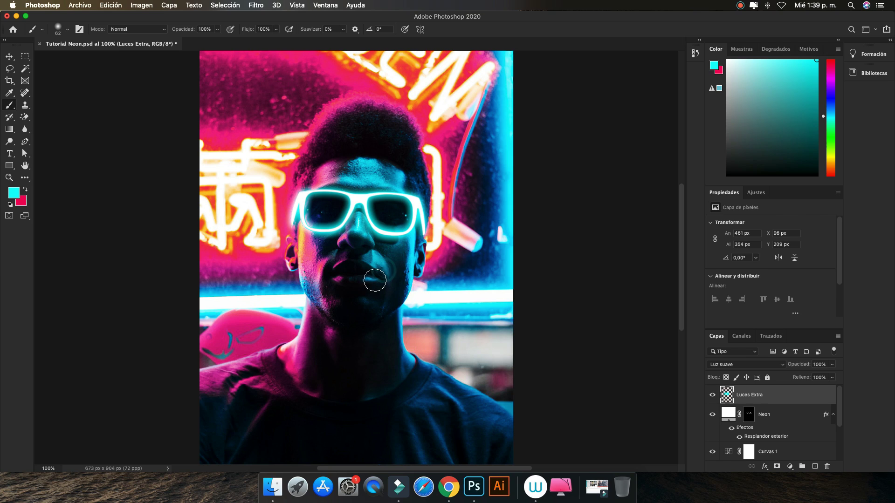
pyautogui.hotkey('ctrl', 'z')
pyautogui.click(301, 237)
pyautogui.hotkey('ctrl', 'z')
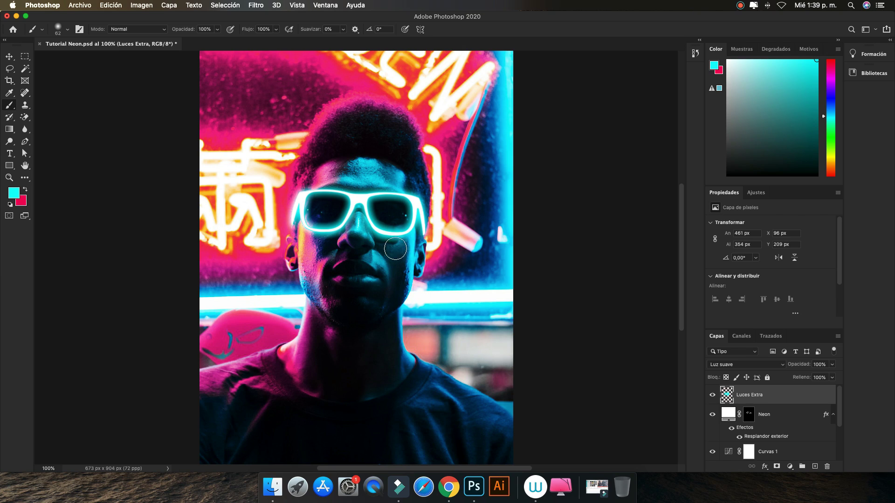
# With a larger brush, paint a wide cyan glow stroke across the forehead
pyautogui.scroll(1, 350, 231)
pyautogui.press(']')
pyautogui.press(']')
pyautogui.press(']')
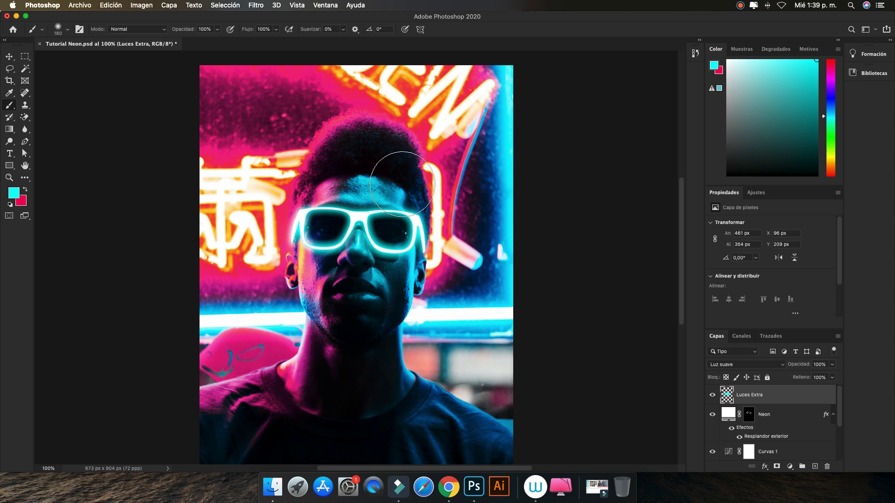
pyautogui.click(390, 180)
pyautogui.moveTo(390, 181); pyautogui.dragTo(345, 187)
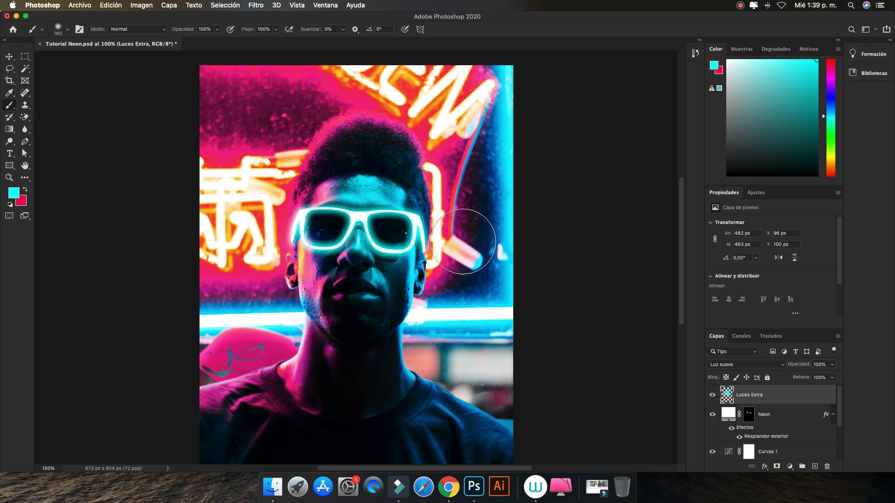
pyautogui.hotkey('ctrl', '-')
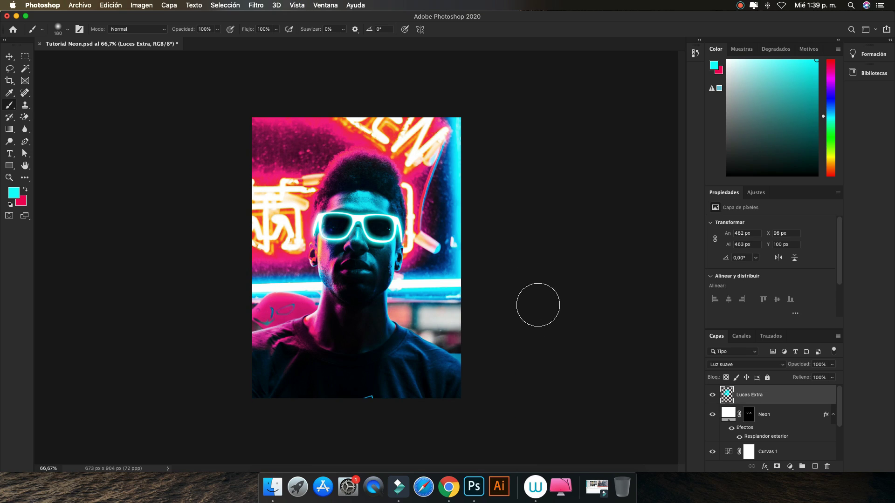
pyautogui.press('v')
pyautogui.click(116, 102)
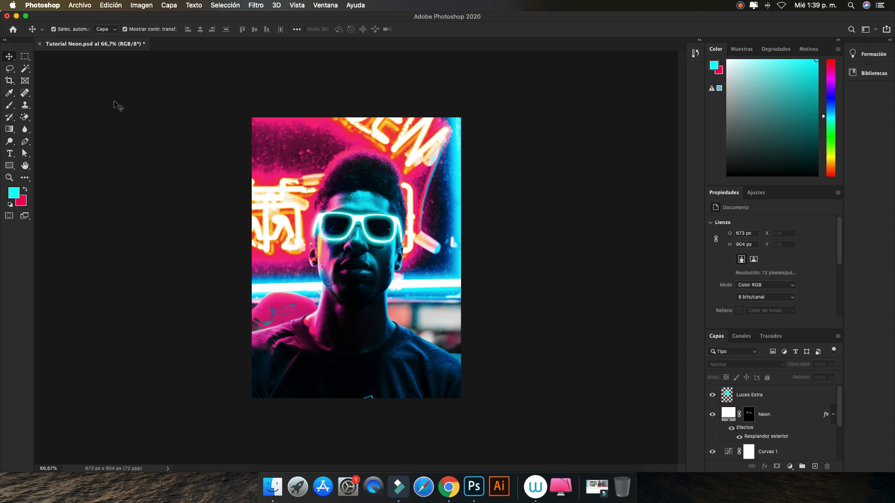
pyautogui.press('super+plus')
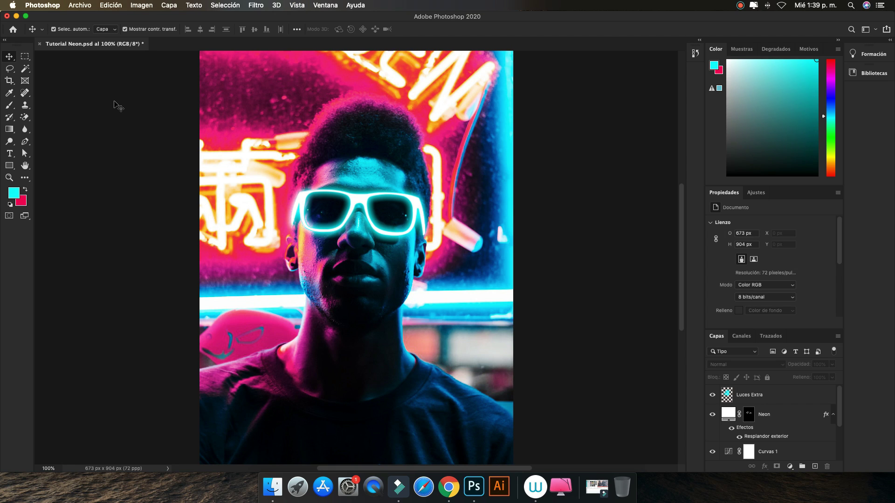